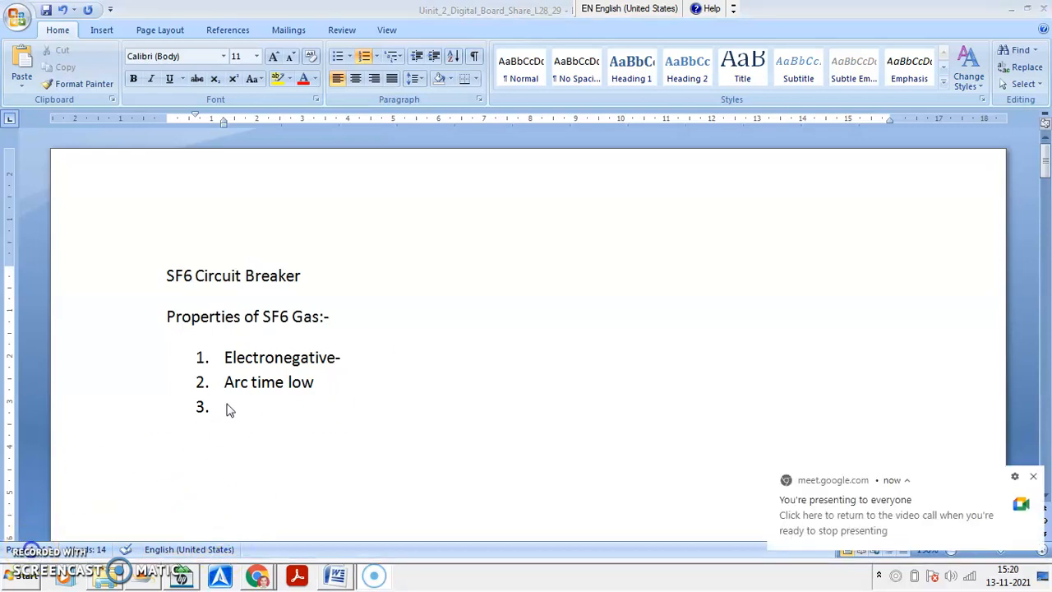
- Enter "2.35 larger than air" as the third item of the SF6 gas properties list
{"action": "left_click", "coordinate": [229, 411]}
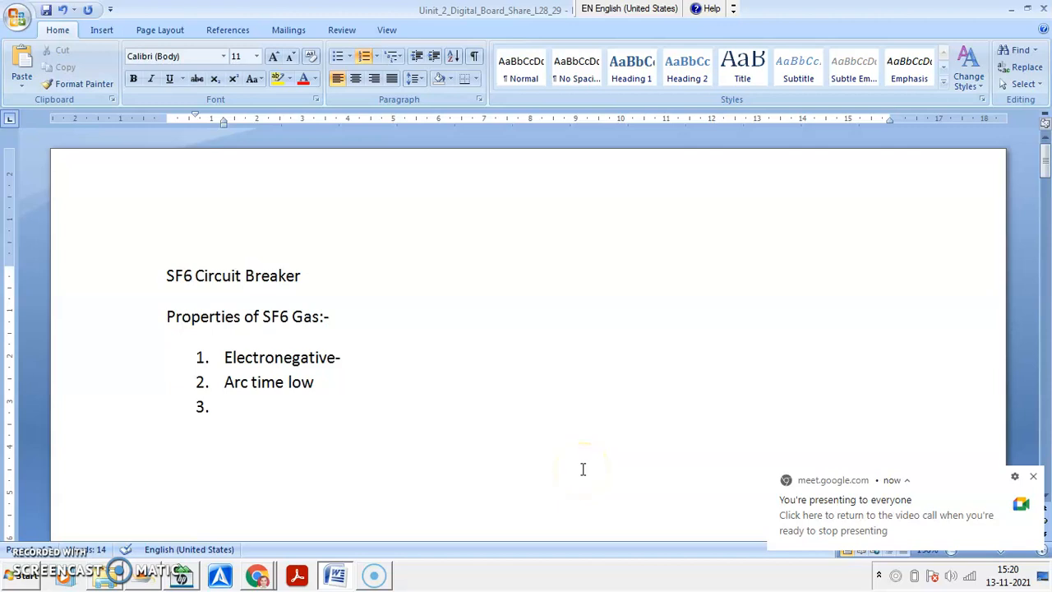
{"action": "type", "text": "2"}
{"action": "type", "text": ".35"}
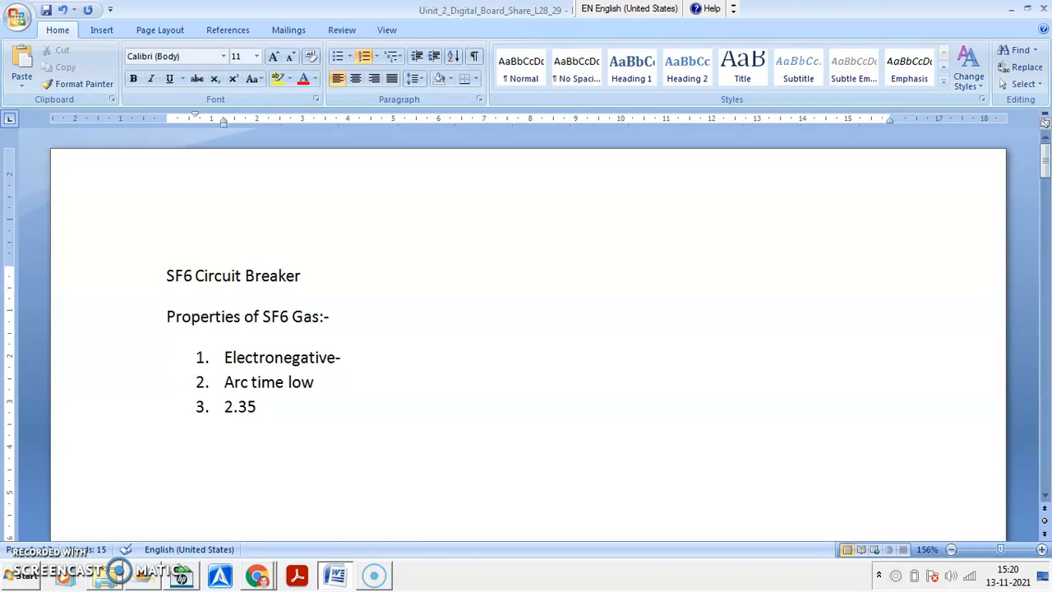
{"action": "type", "text": "larger than air"}
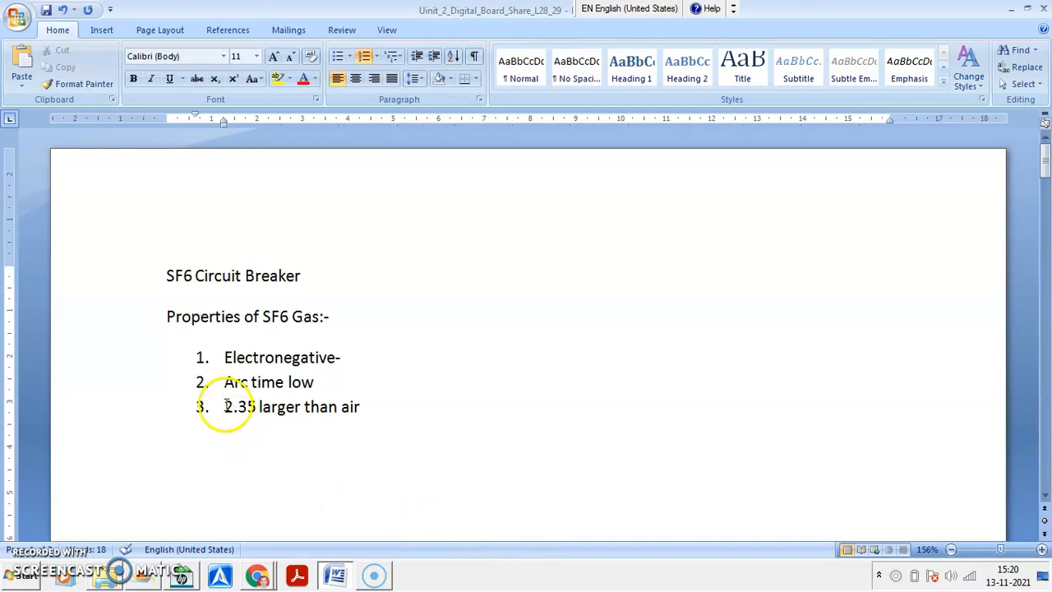
{"action": "type", "text": "S"}
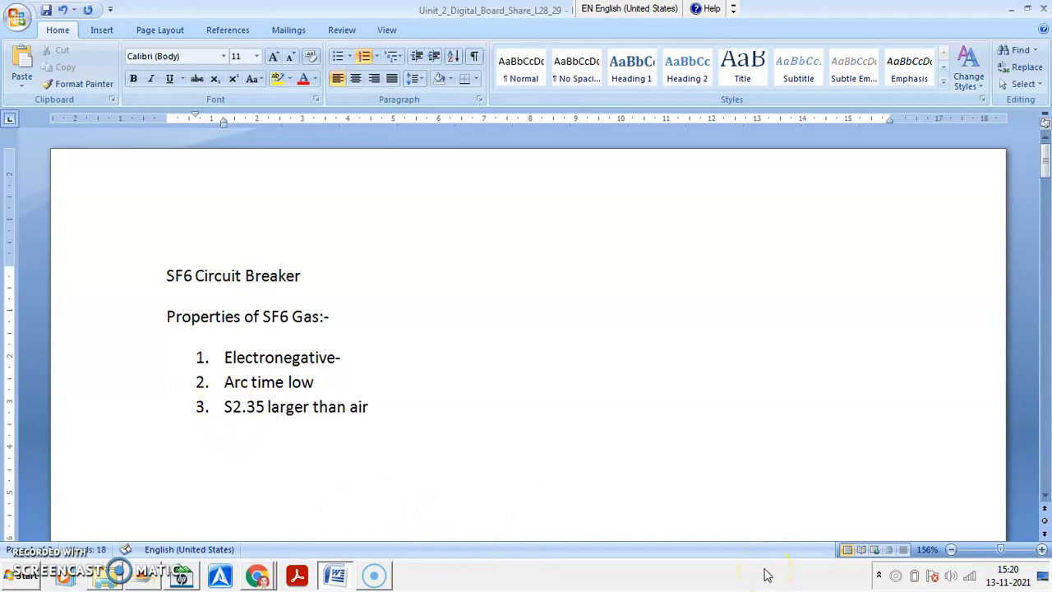
{"action": "type", "text": "F6"}
{"action": "type", "text": " f"}
- Insert "SF6 gas dielectric strength" at the beginning of item 3, before "2.35", and start a fourth list item
{"action": "key", "text": "BackSpace"}
{"action": "key", "text": "BackSpace"}
{"action": "type", "text": "gas dielectric strength"}
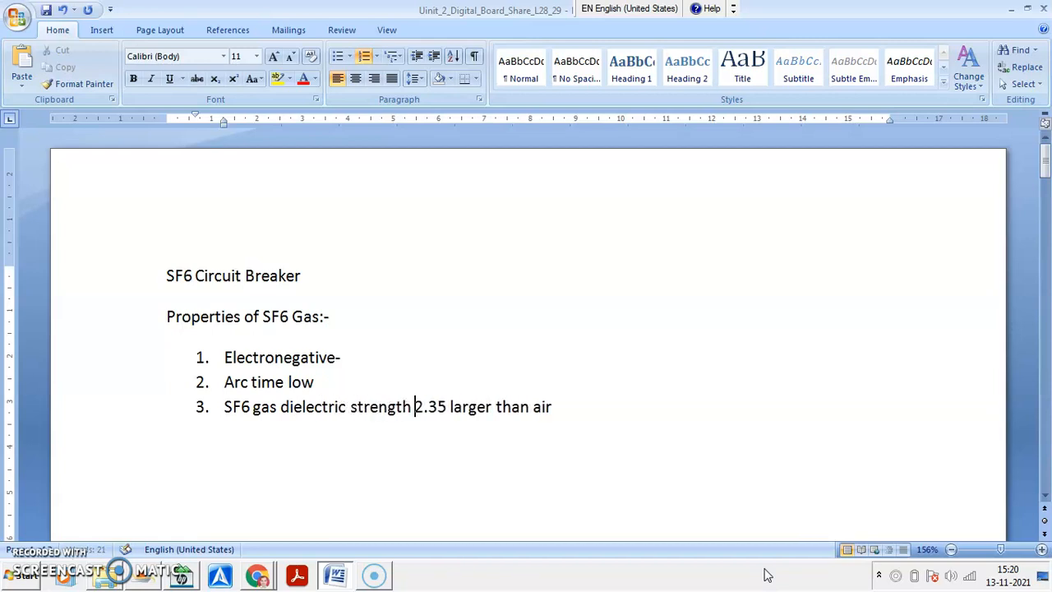
{"action": "left_click", "coordinate": [588, 394]}
{"action": "key", "text": "Return"}
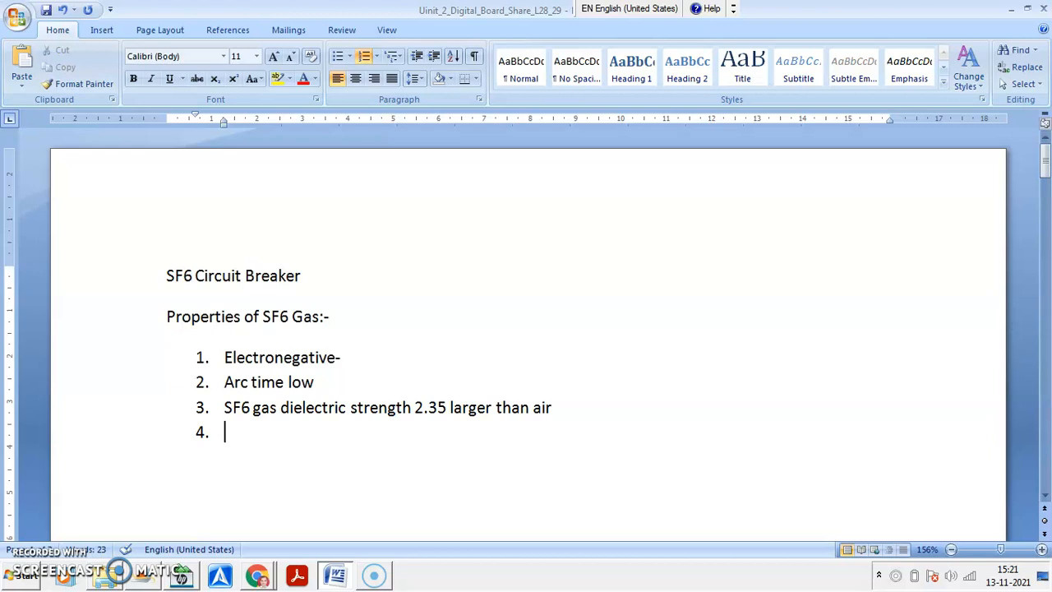
- Write "Liquid SF6 gas stored in tank" as the fourth property and start a fifth list item
{"action": "type", "text": "liquid "}
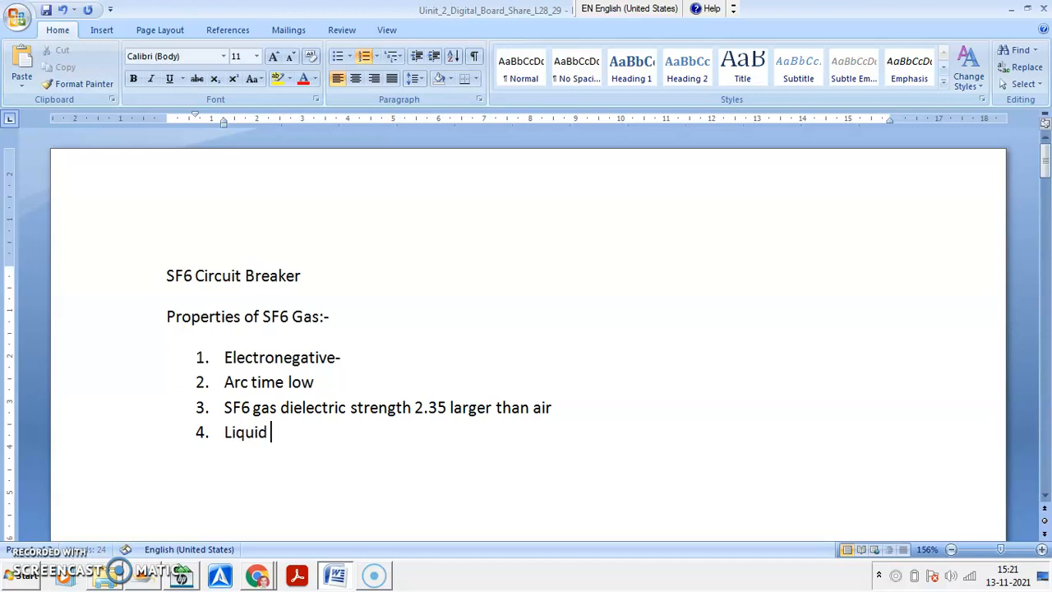
{"action": "type", "text": "SF6 gas"}
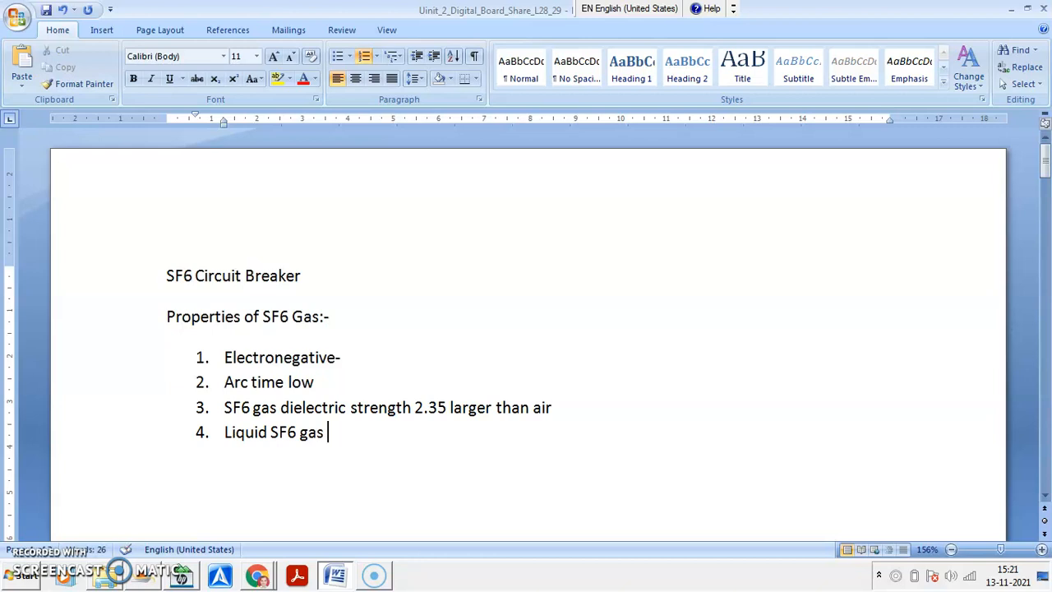
{"action": "type", "text": "stored in ntank"}
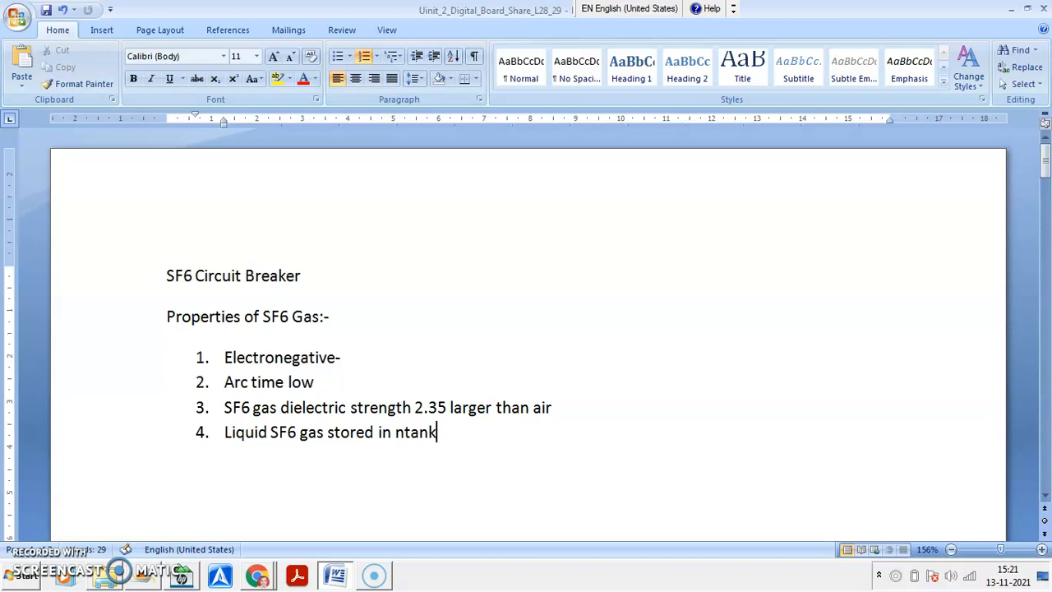
{"action": "key", "text": "BackSpace"}
{"action": "key", "text": "BackSpace"}
{"action": "key", "text": "BackSpace"}
{"action": "key", "text": "BackSpace"}
{"action": "key", "text": "BackSpace"}
{"action": "type", "text": "tank"}
{"action": "key", "text": "Return"}
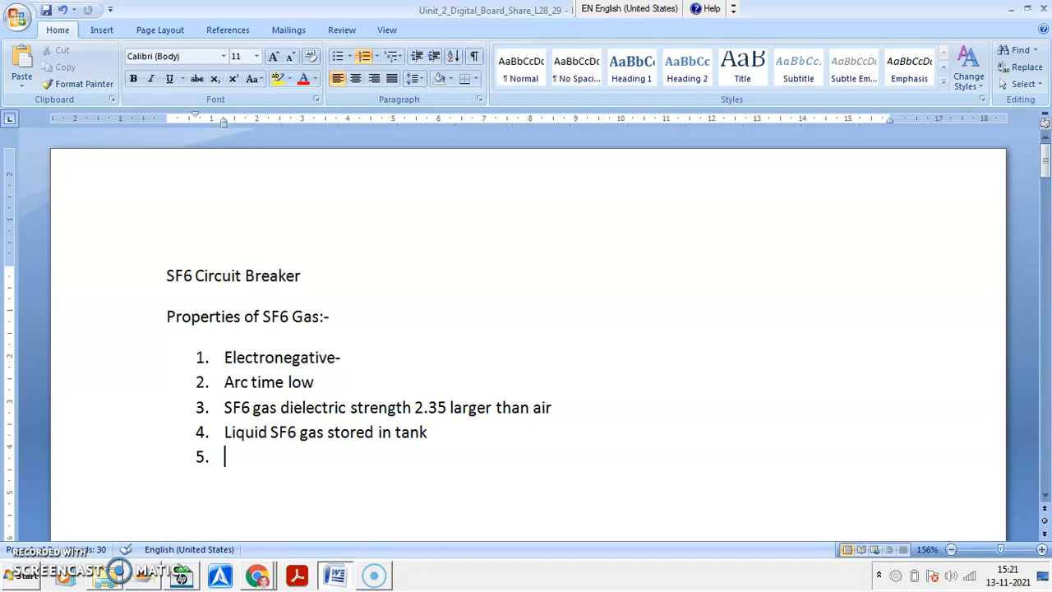
- Write "DE increaceases with Increase pressure" as the fifth property in the list
{"action": "type", "text": "DE inc"}
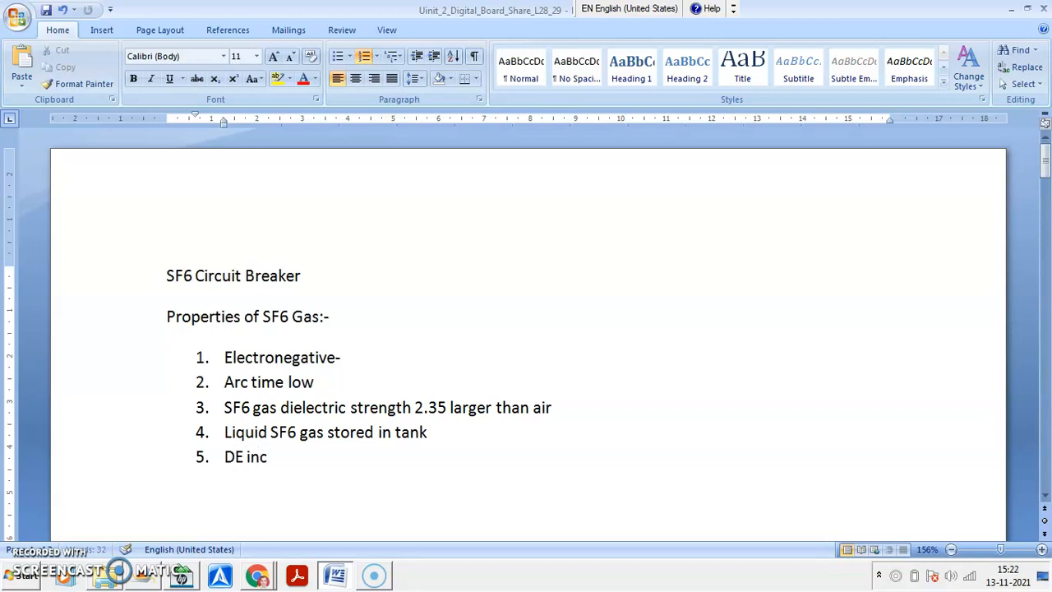
{"action": "type", "text": "reaceases with"}
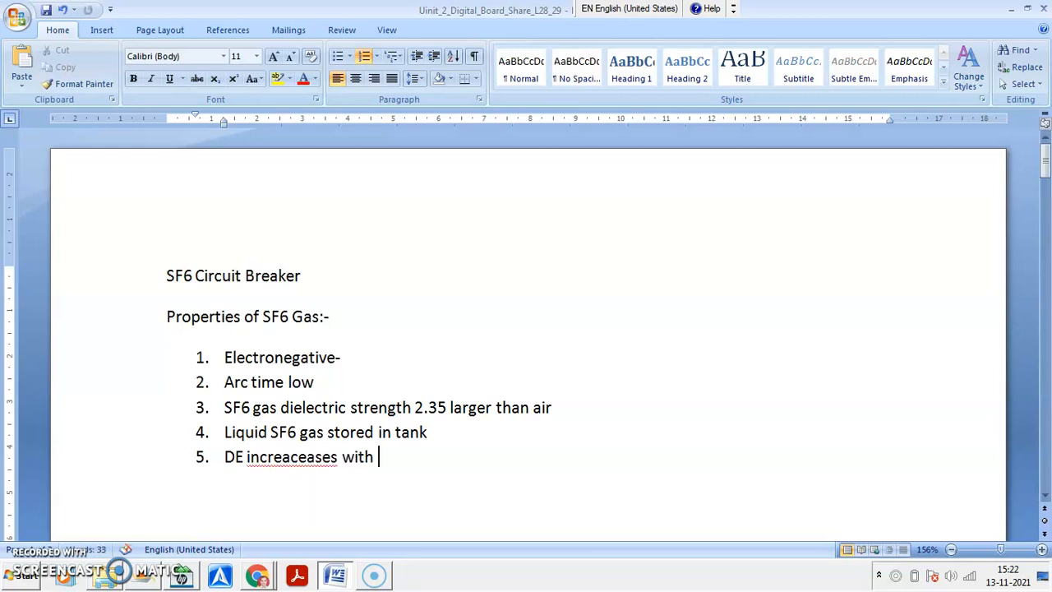
{"action": "type", "text": " Increase pr"}
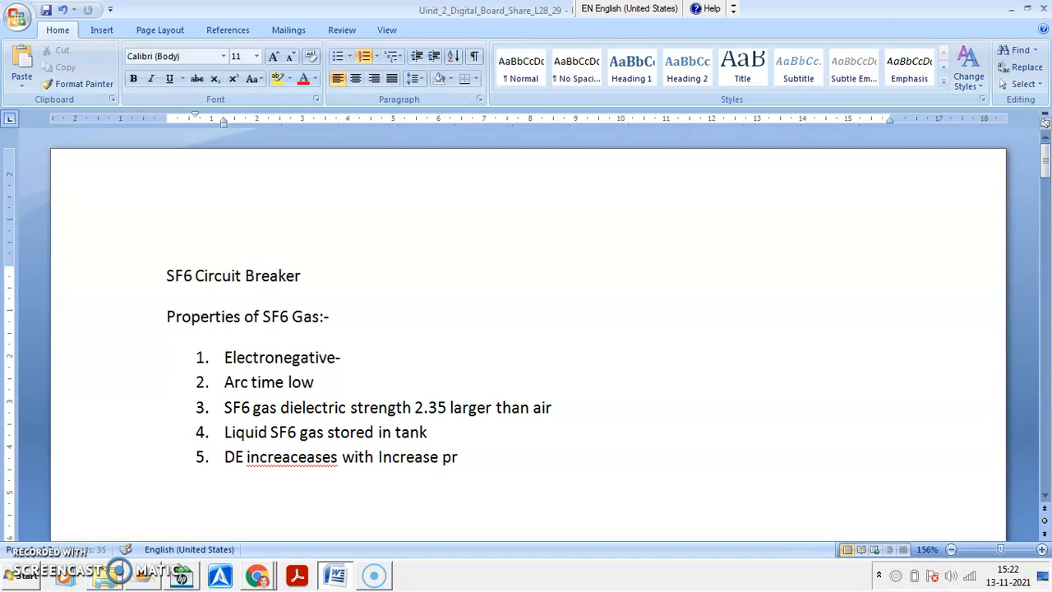
{"action": "type", "text": "essure"}
- Correct the misspelled second word of item 5 to "increases" and start a sixth list item
{"action": "right_click", "coordinate": [306, 458]}
{"action": "left_click", "coordinate": [259, 460]}
{"action": "right_click", "coordinate": [270, 461]}
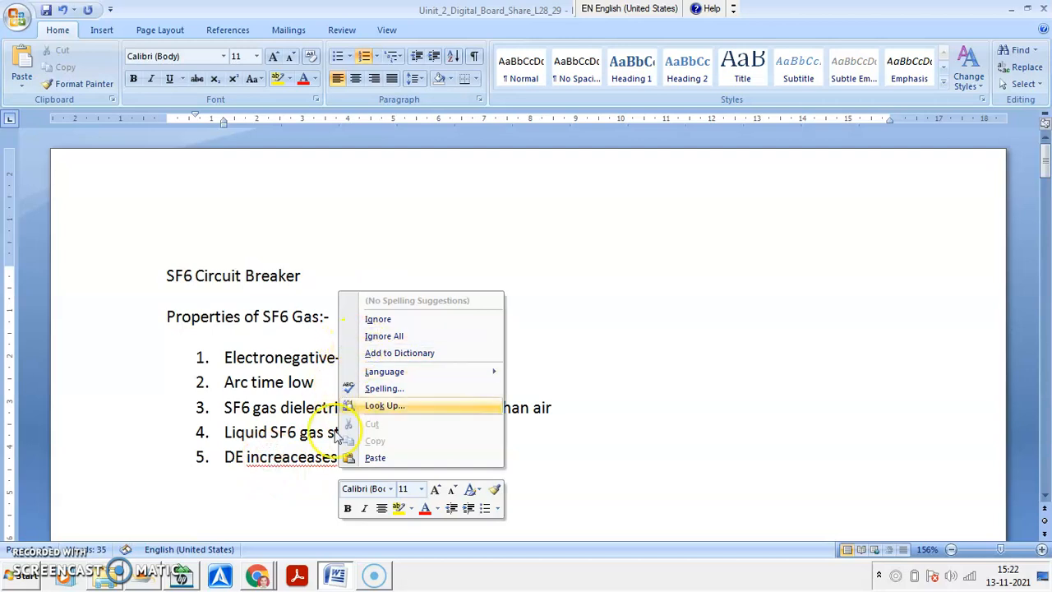
{"action": "left_click", "coordinate": [262, 458]}
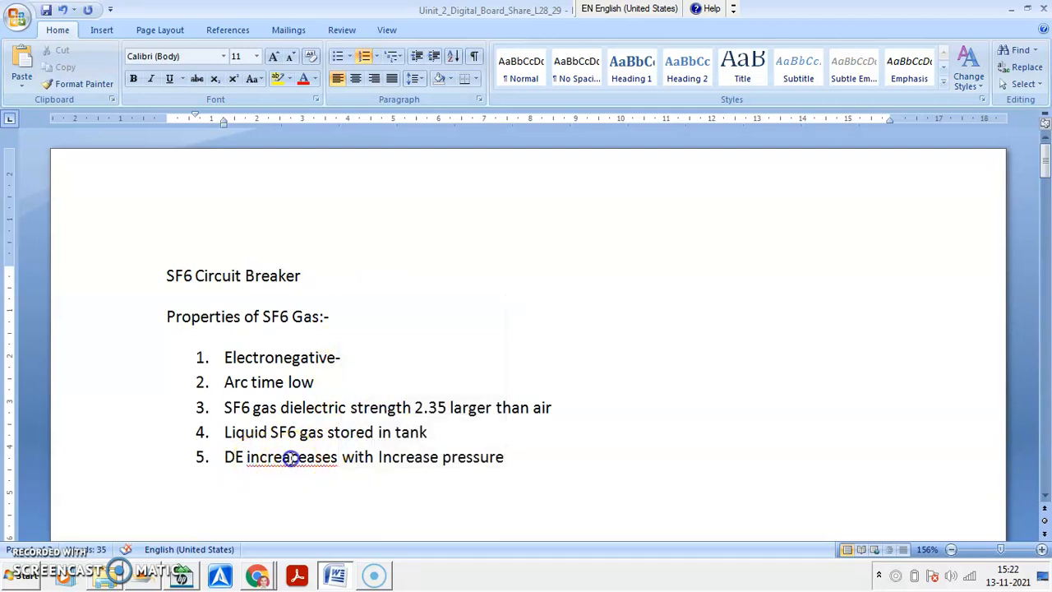
{"action": "key", "text": "BackSpace"}
{"action": "key", "text": "BackSpace"}
{"action": "key", "text": "BackSpace"}
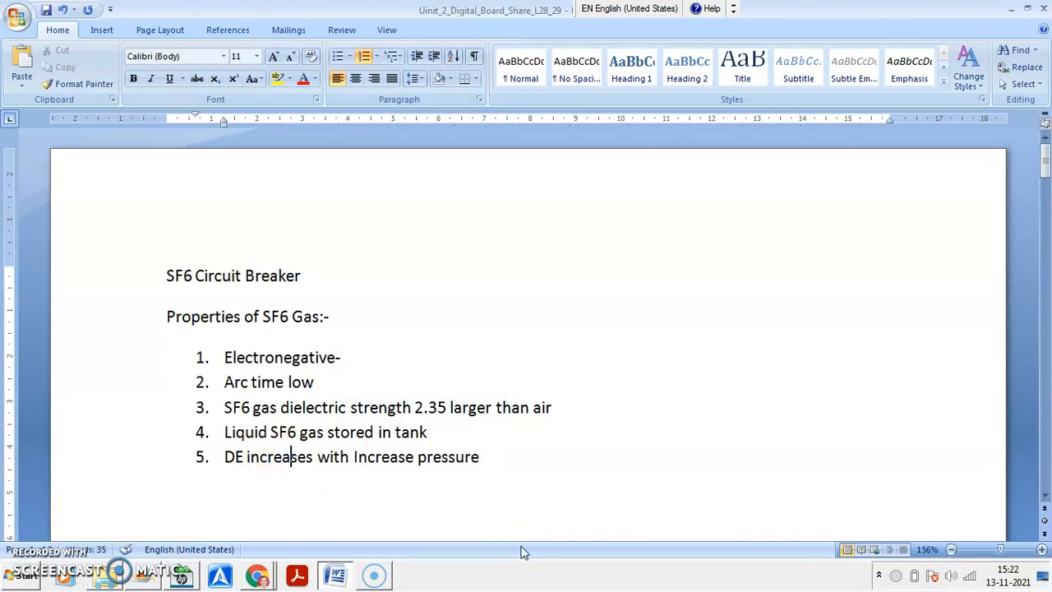
{"action": "left_click", "coordinate": [515, 458]}
{"action": "key", "text": "Return"}
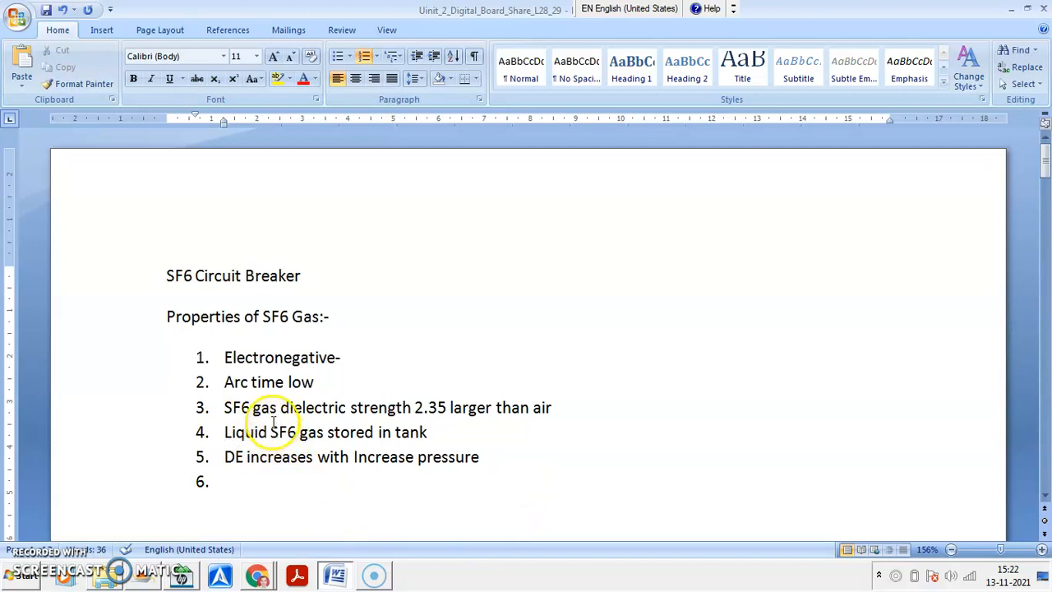
- Copy the phrase "SF6 gas dielectric strength" from item 3 into the empty sixth list item
{"action": "left_click_drag", "start_coordinate": [224, 406], "coordinate": [375, 413]}
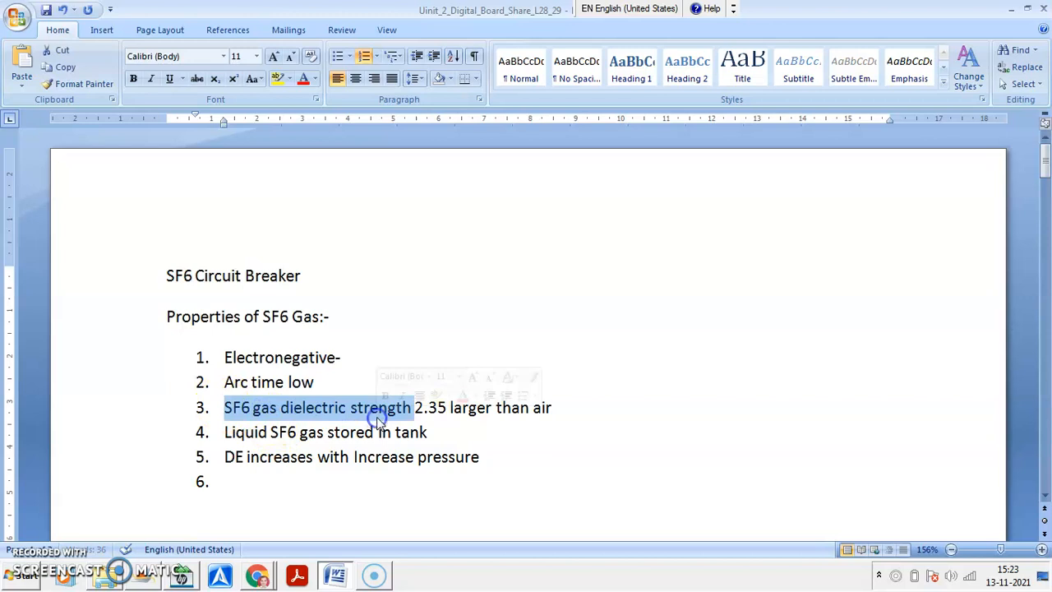
{"action": "right_click", "coordinate": [374, 415]}
{"action": "left_click", "coordinate": [419, 129]}
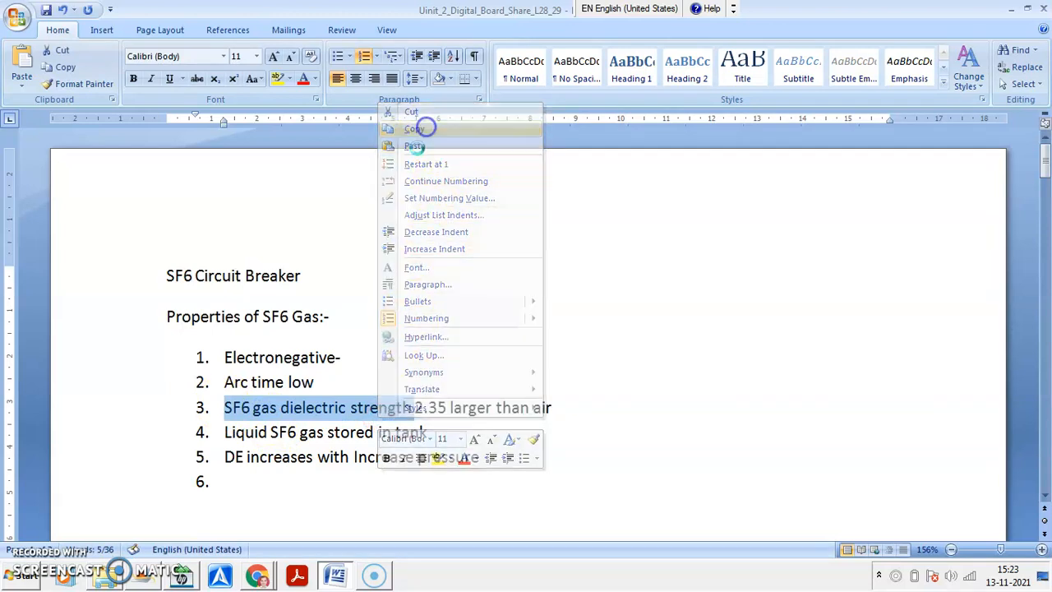
{"action": "left_click", "coordinate": [250, 483]}
{"action": "right_click", "coordinate": [251, 484]}
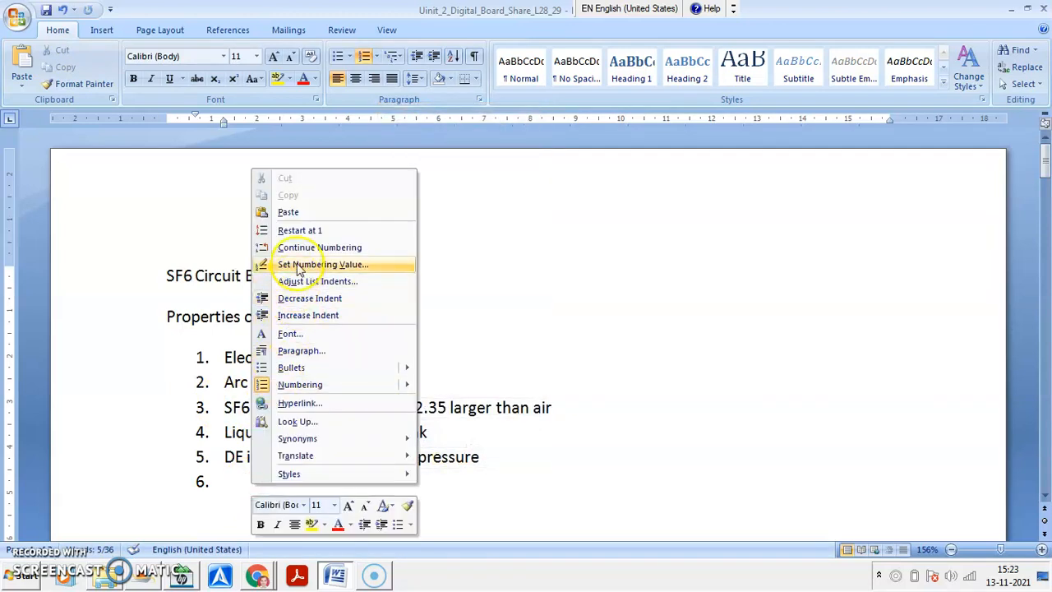
{"action": "left_click", "coordinate": [295, 207]}
- Replace "dielectric strength" in item 6 with "good cooling property" and add "Inert" as the seventh property, followed by a new list item
{"action": "left_click_drag", "start_coordinate": [281, 483], "coordinate": [374, 485]}
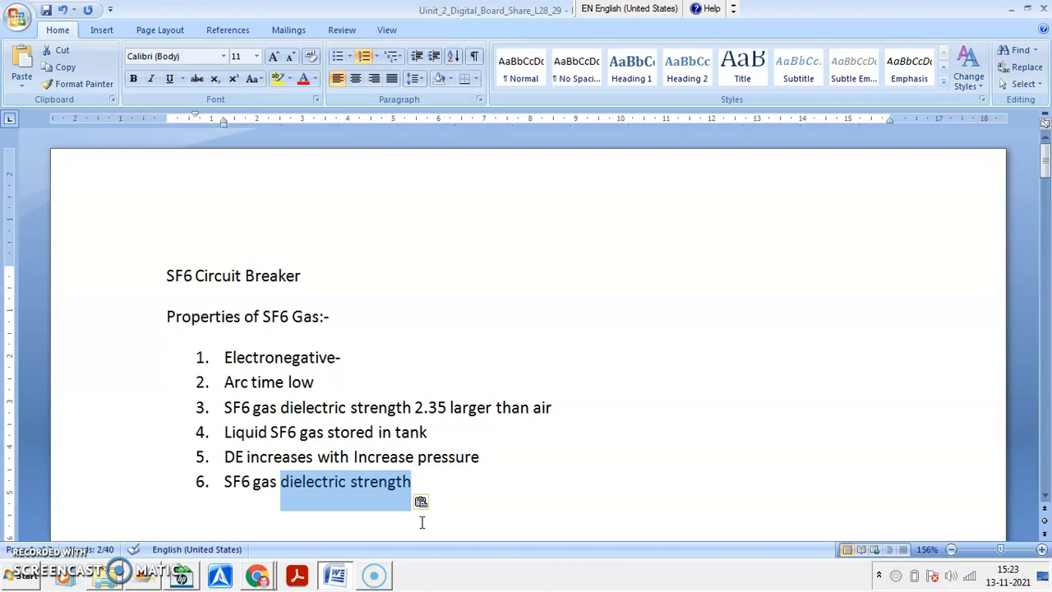
{"action": "type", "text": "goo"}
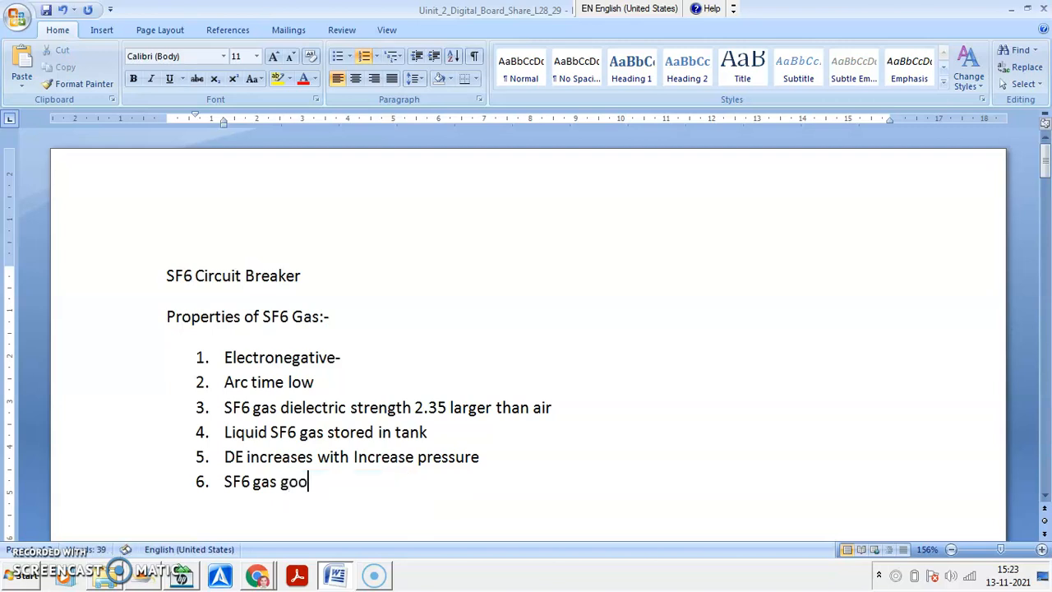
{"action": "type", "text": "d cooling p"}
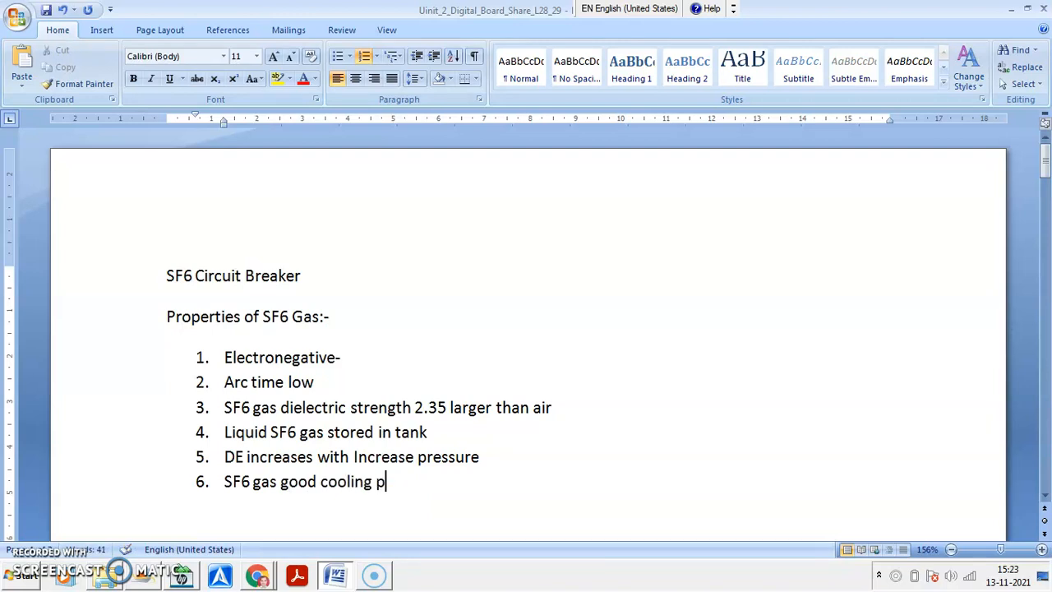
{"action": "type", "text": "roperty"}
{"action": "key", "text": "Return"}
{"action": "type", "text": "Inert"}
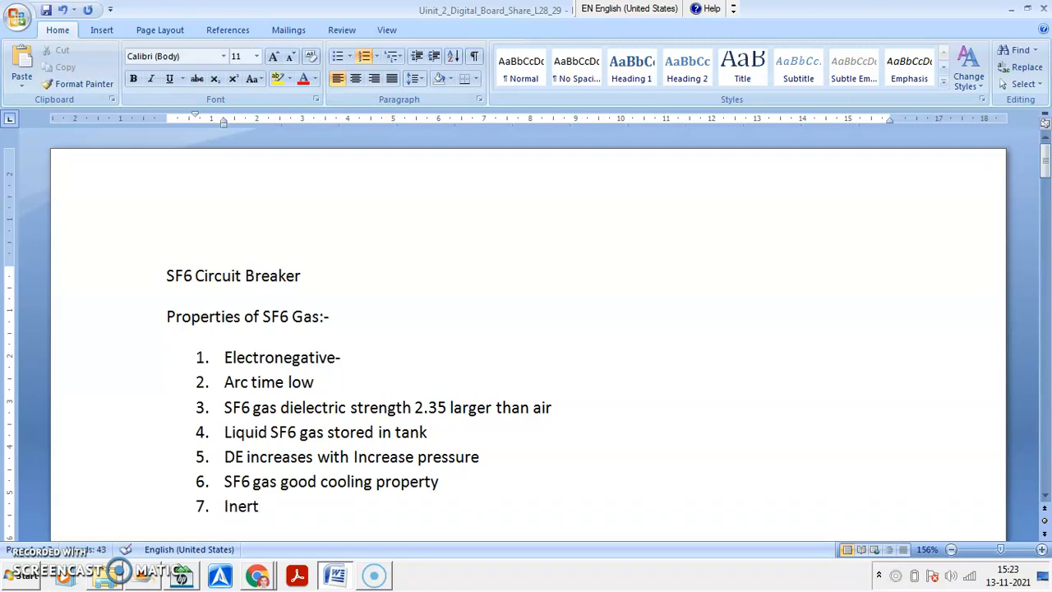
{"action": "key", "text": "Return"}
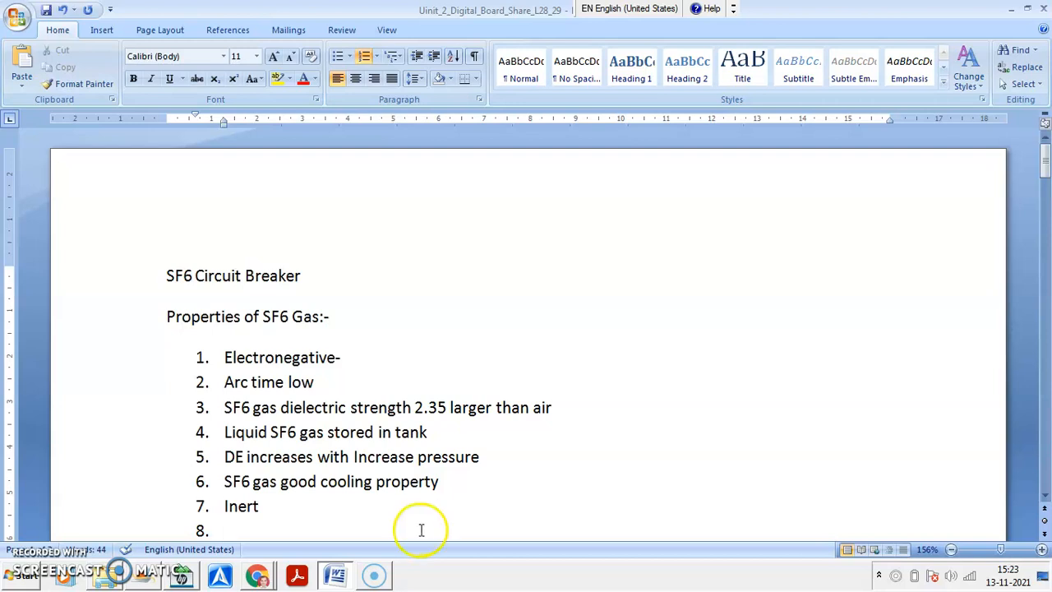
- Copy "SF6 gas" from item 6 to the start of item 7 and add "is" so it reads "SF6 gas is Inert"
{"action": "left_click_drag", "start_coordinate": [226, 482], "coordinate": [275, 480]}
{"action": "left_click", "coordinate": [246, 482]}
{"action": "right_click", "coordinate": [274, 480]}
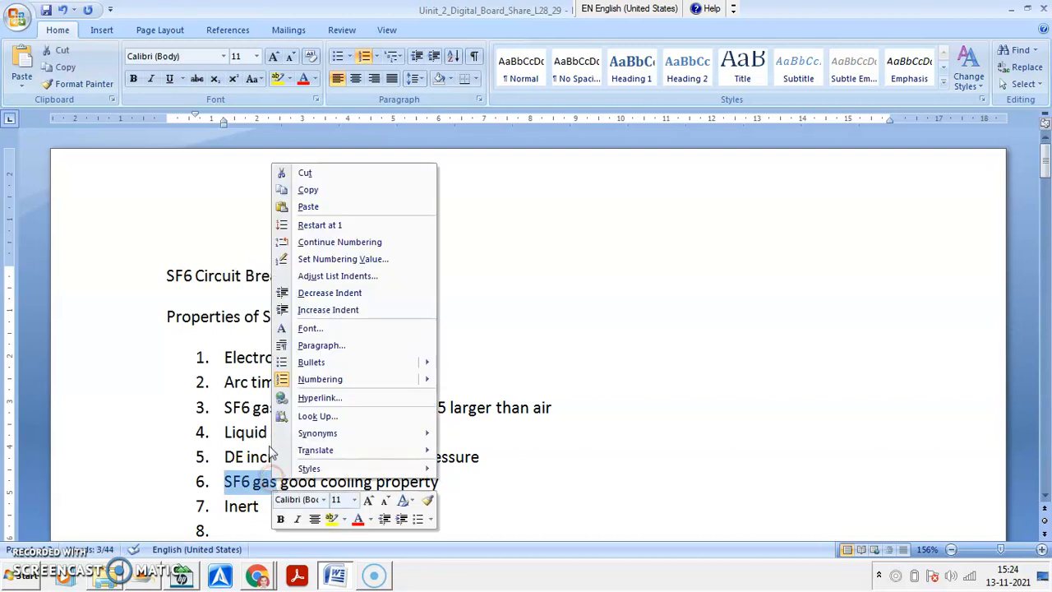
{"action": "left_click", "coordinate": [306, 190]}
{"action": "left_click", "coordinate": [226, 505]}
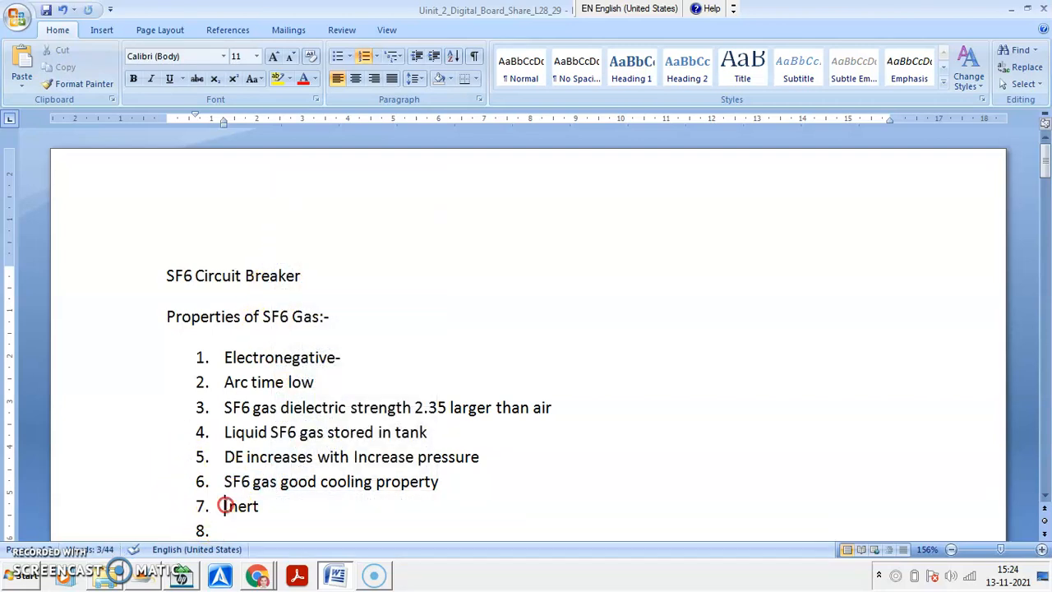
{"action": "right_click", "coordinate": [226, 505]}
{"action": "left_click", "coordinate": [263, 234]}
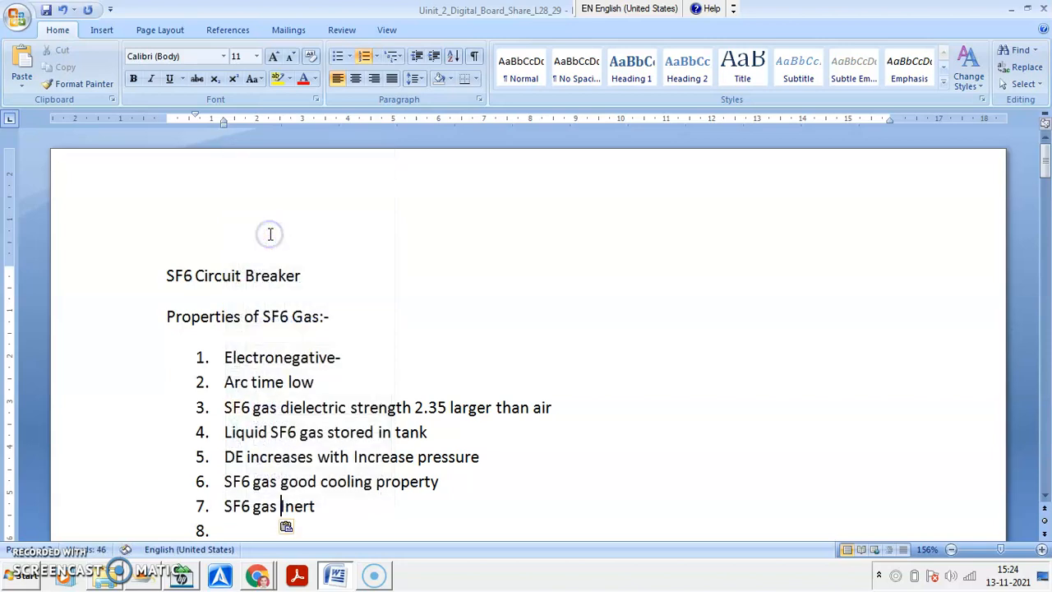
{"action": "type", "text": "is"}
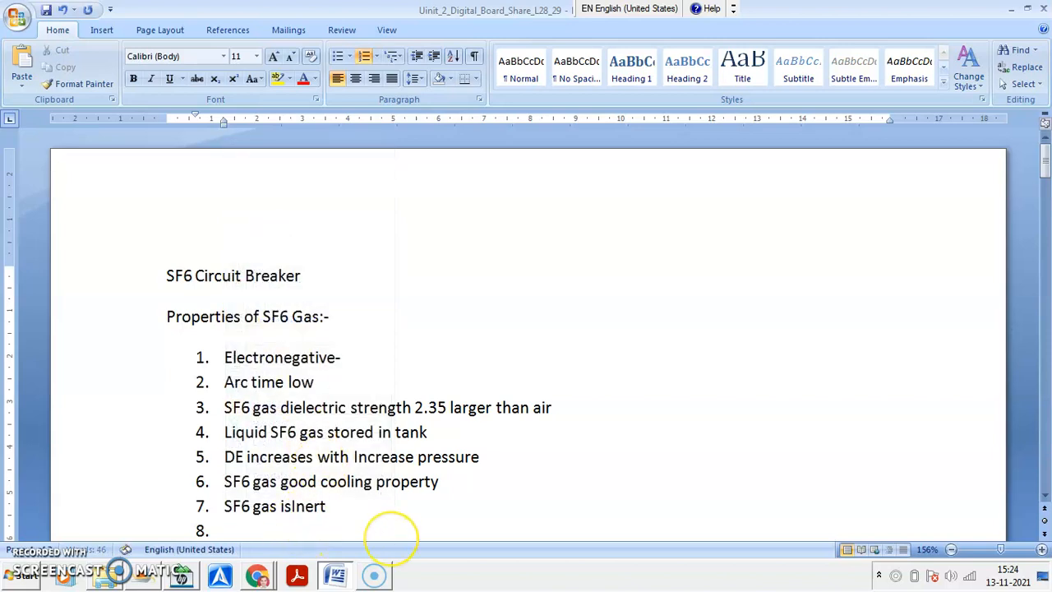
- Write "Non inflammable" as the eighth property and start a ninth list item
{"action": "left_click", "coordinate": [242, 526]}
{"action": "scroll", "coordinate": [245, 526], "scroll_direction": "down", "scroll_amount": 2}
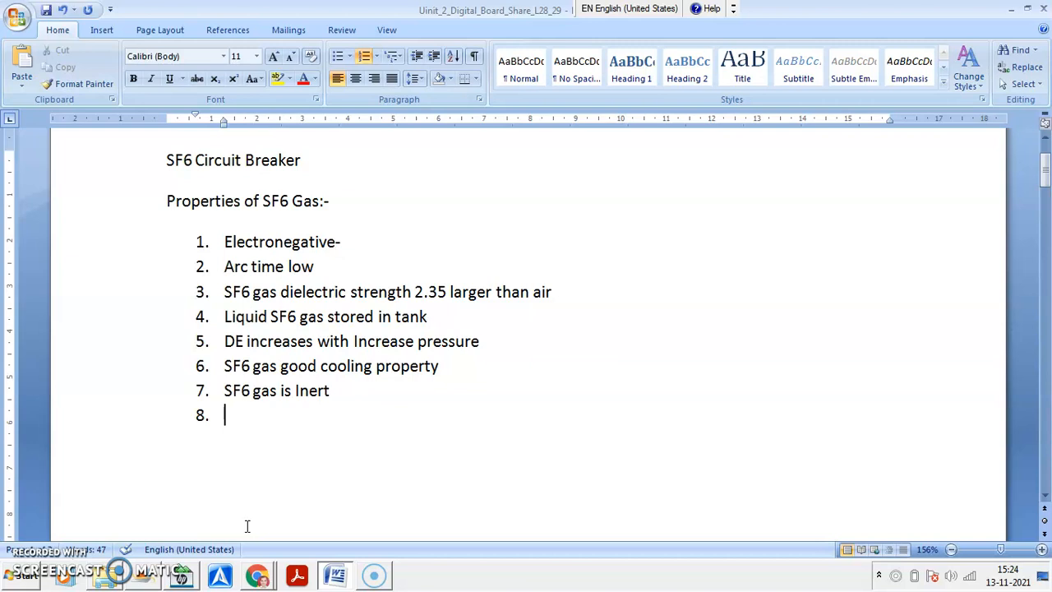
{"action": "type", "text": "Non inf"}
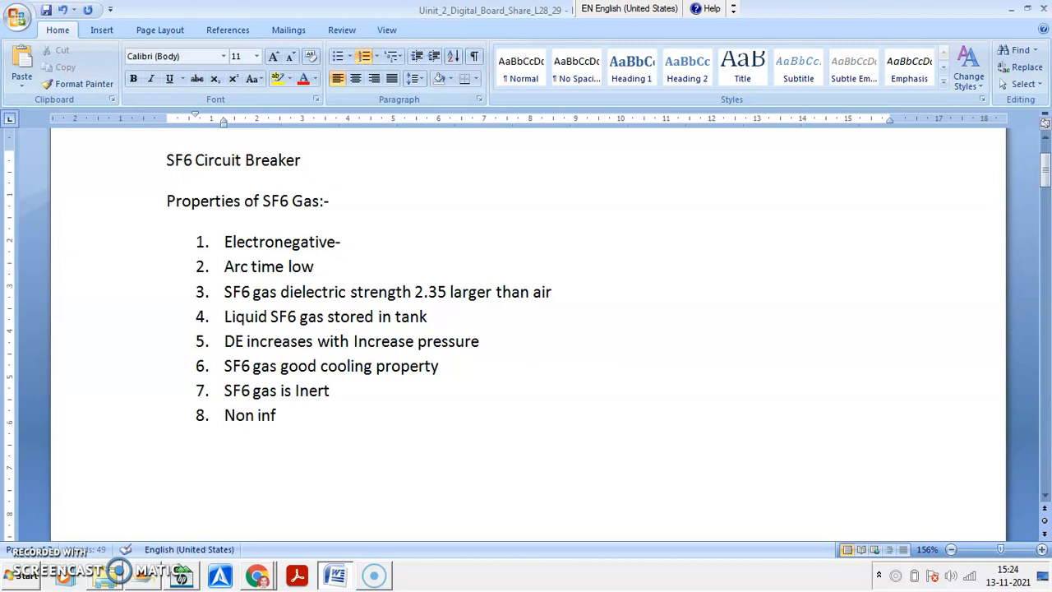
{"action": "type", "text": "lamable"}
{"action": "key", "text": "Return"}
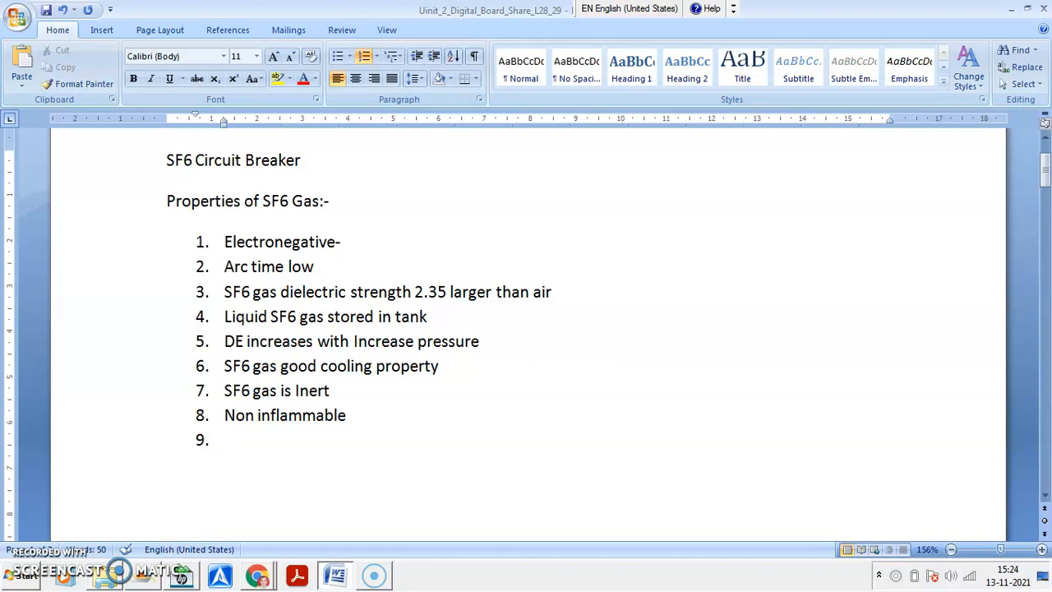
- Write "Colour less" as the ninth property and start a tenth list item
{"action": "type", "text": "colo"}
{"action": "type", "text": "ur lee"}
{"action": "type", "text": "e"}
{"action": "key", "text": "BackSpace"}
{"action": "key", "text": "BackSpace"}
{"action": "type", "text": "ss"}
{"action": "key", "text": "Return"}
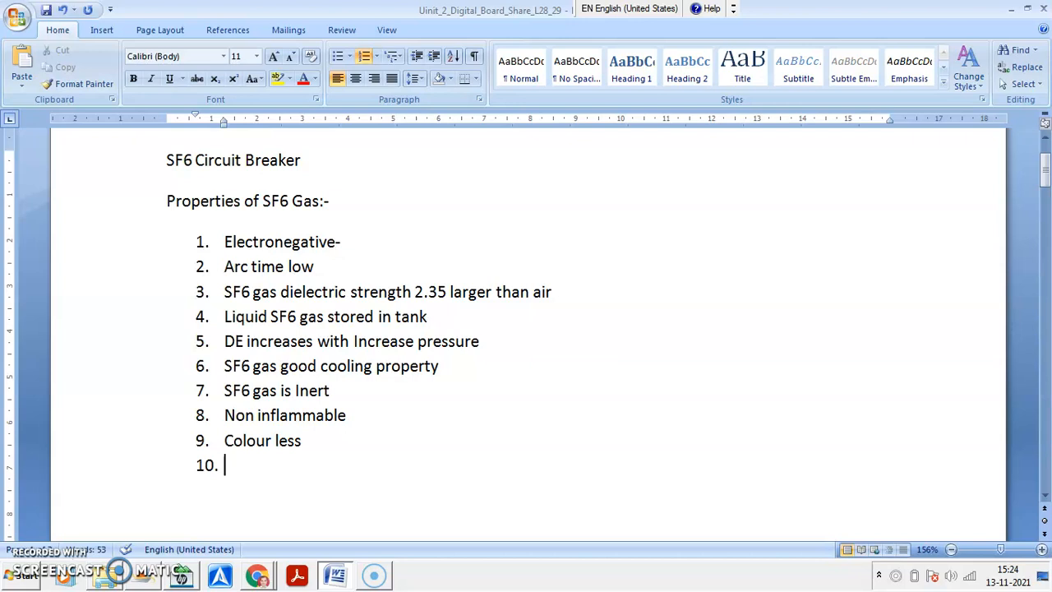
- Write "Odourless" as the tenth property and start an eleventh list item
{"action": "type", "text": "o"}
{"action": "key", "text": "BackSpace"}
{"action": "type", "text": "Ou"}
{"action": "key", "text": "BackSpace"}
{"action": "type", "text": "dourless"}
{"action": "key", "text": "Return"}
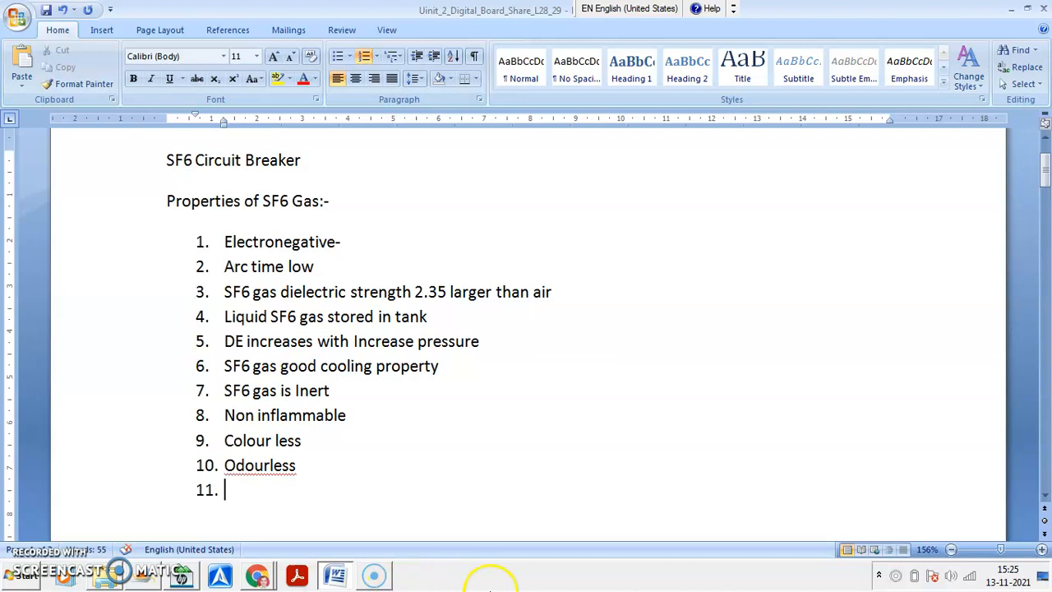
- Write "Non toxic" as the eleventh property and start a twelfth list item
{"action": "right_click", "coordinate": [267, 467]}
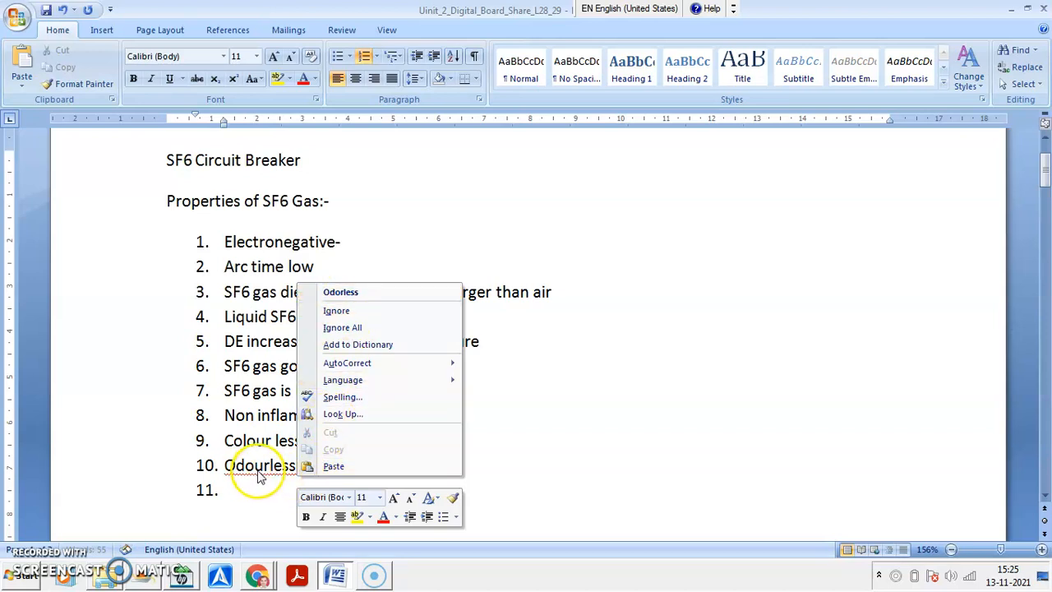
{"action": "left_click", "coordinate": [245, 493]}
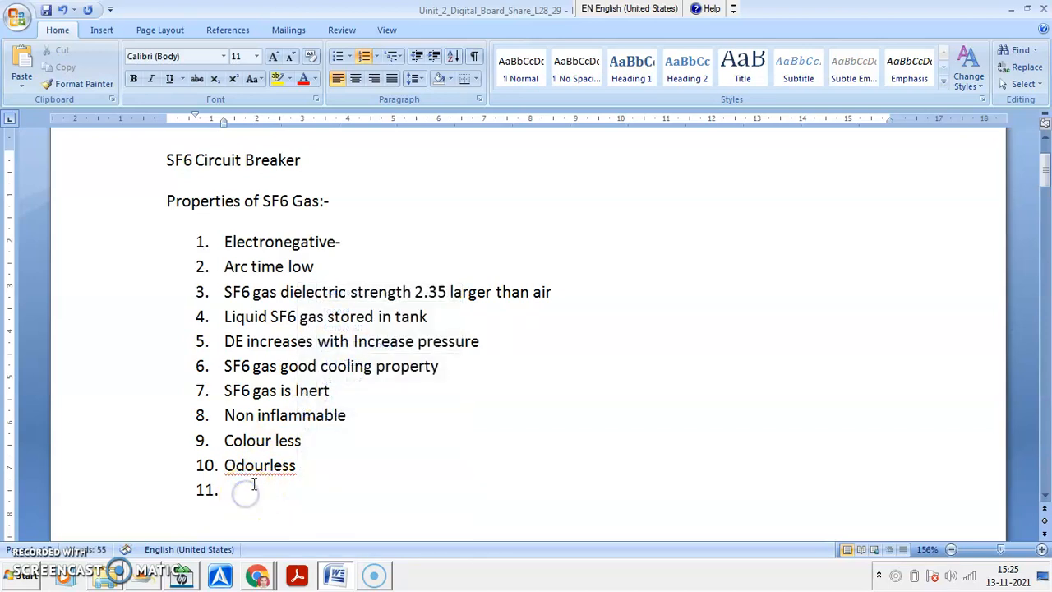
{"action": "left_click", "coordinate": [226, 489]}
{"action": "type", "text": "Non txic"}
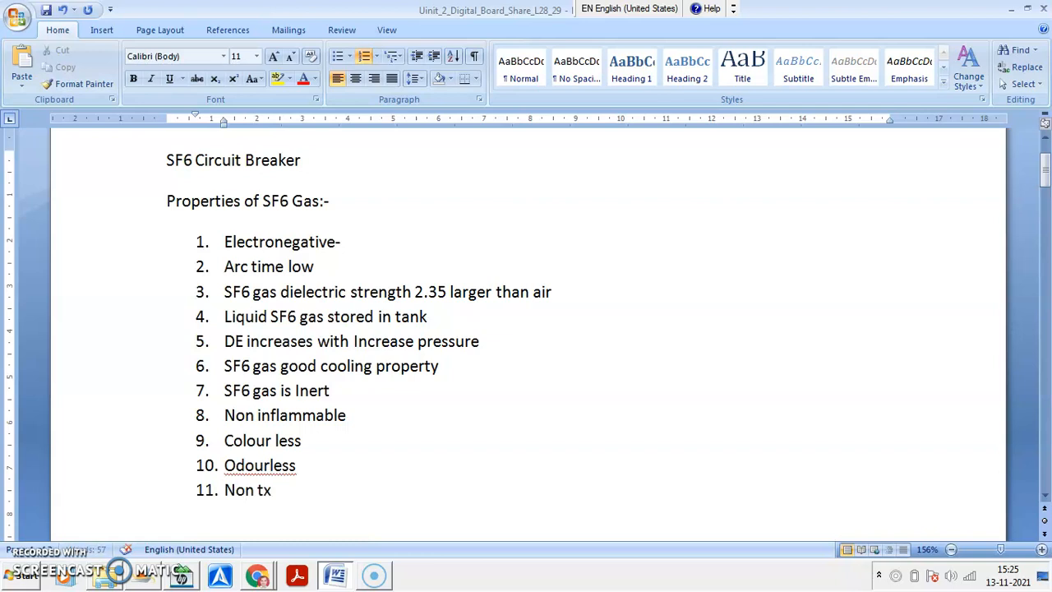
{"action": "key", "text": "BackSpace"}
{"action": "key", "text": "BackSpace"}
{"action": "key", "text": "BackSpace"}
{"action": "type", "text": "ox"}
{"action": "key", "text": "Return"}
- Write "Stable thermally" as the twelfth property and start a thirteenth list item
{"action": "type", "text": "Stable the"}
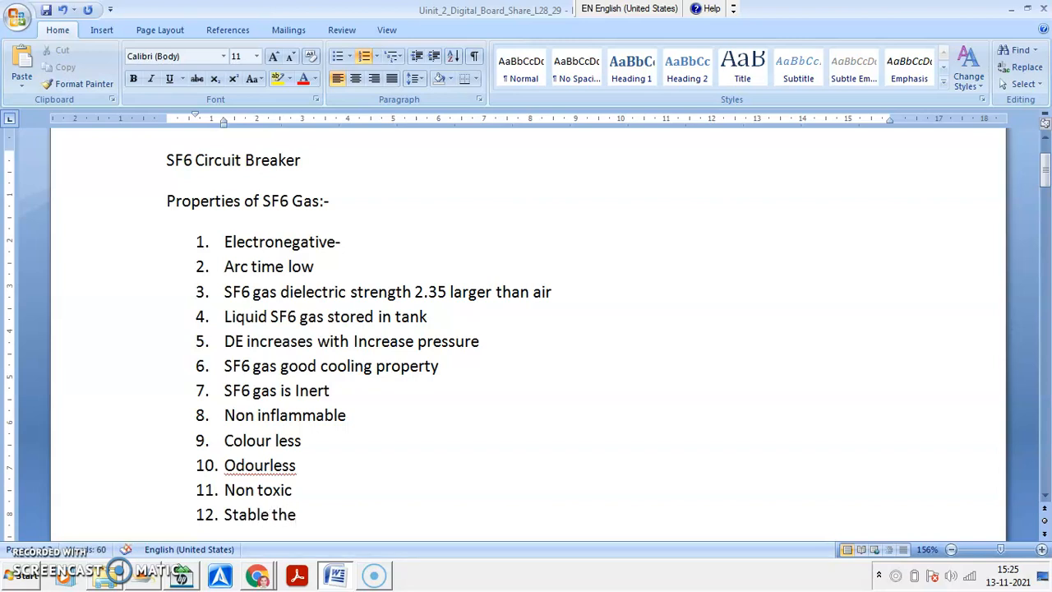
{"action": "type", "text": "rmaly"}
{"action": "key", "text": "Return"}
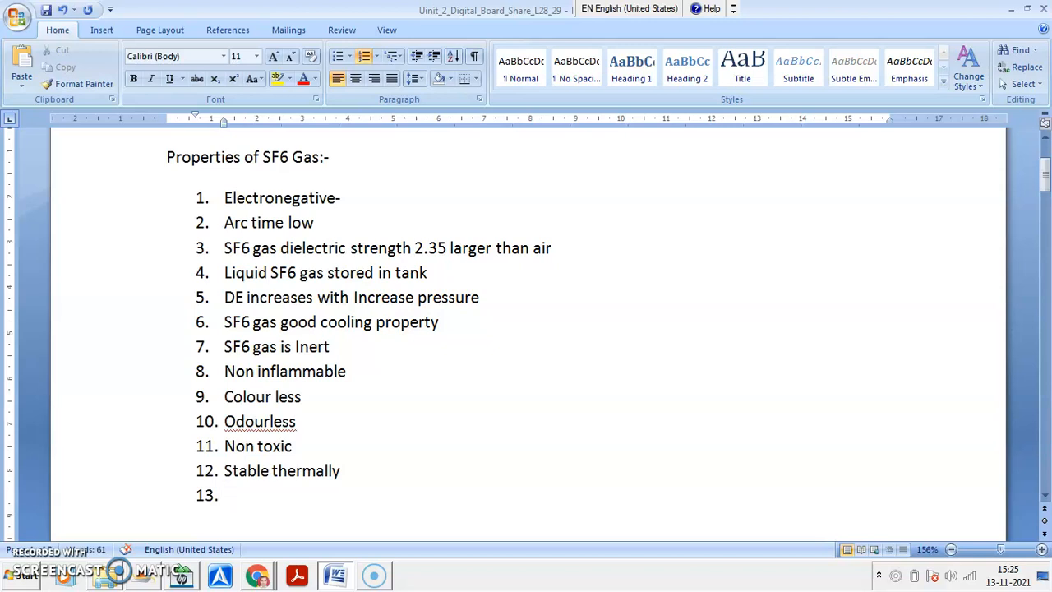
- Write "More density ( 5 times more than air)." as the thirteenth property
{"action": "type", "text": "More density "}
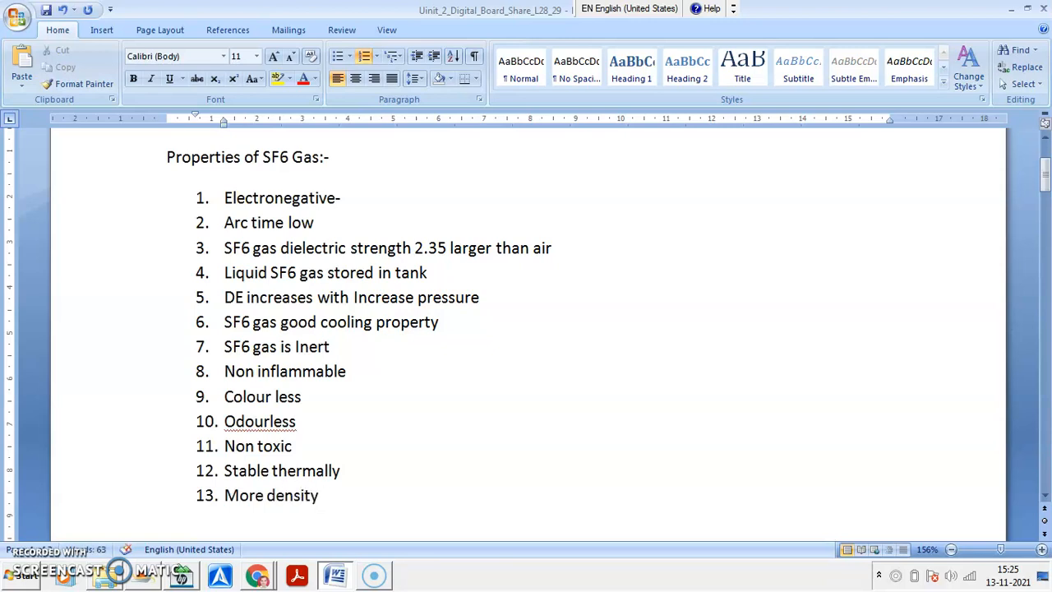
{"action": "type", "text": "( 5 times more than ai"}
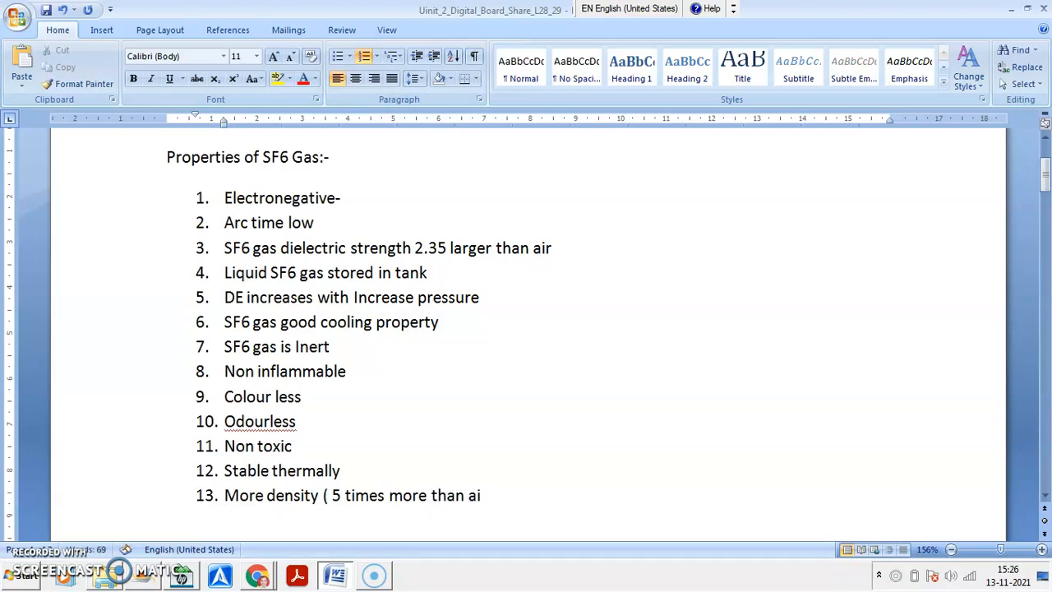
{"action": "type", "text": "r)."}
- End the numbered list with an unnumbered paragraph below item 13 and save the document
{"action": "key", "text": "Return"}
{"action": "key", "text": "BackSpace"}
{"action": "key", "text": "BackSpace"}
{"action": "key", "text": "BackSpace"}
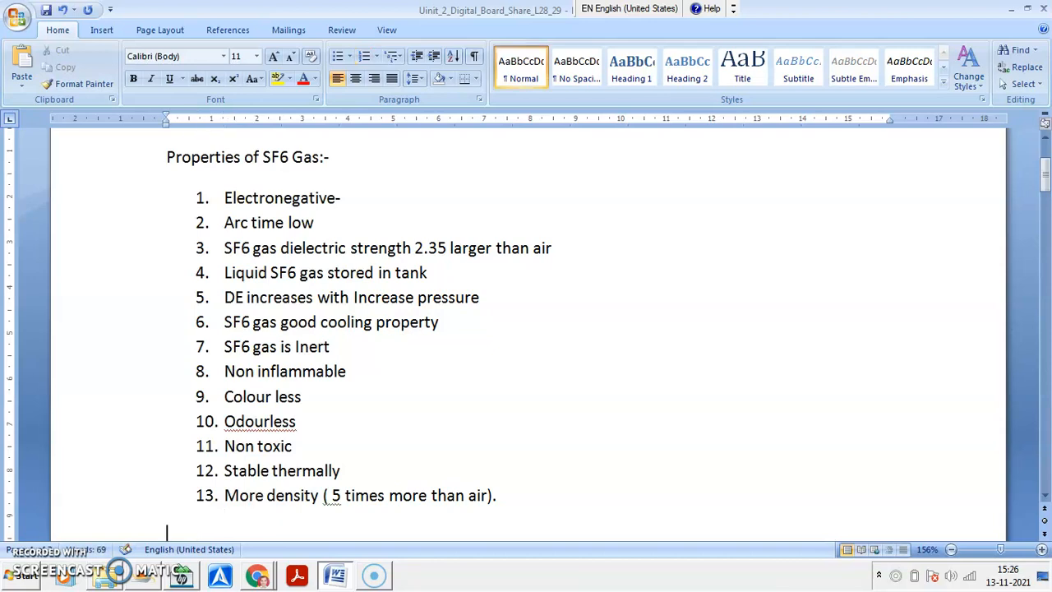
{"action": "left_click", "coordinate": [46, 10]}
- Write the heading "Puffer type:" below the properties list and start a new paragraph
{"action": "type", "text": "P"}
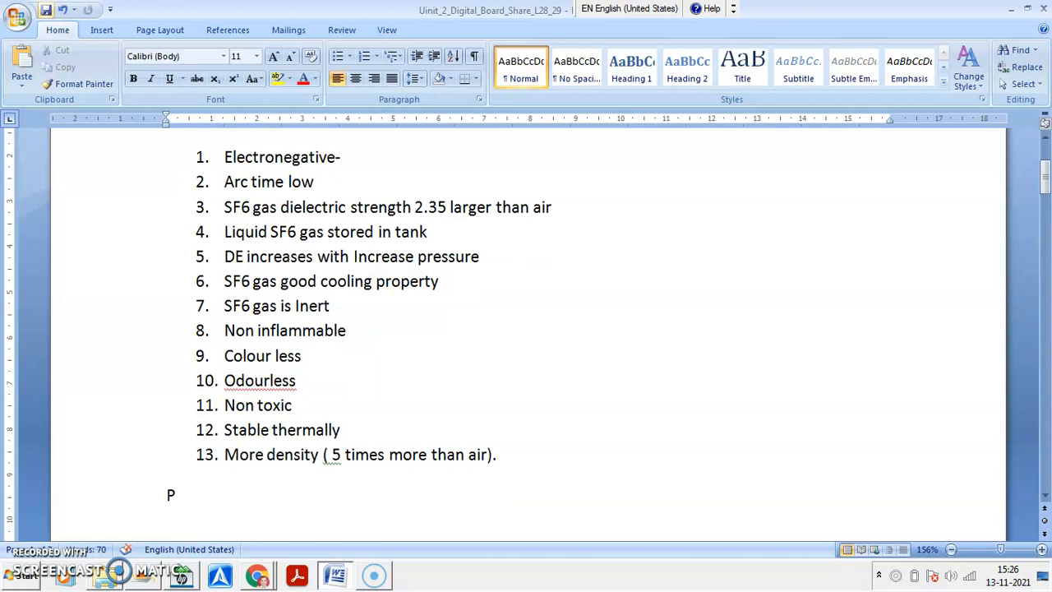
{"action": "type", "text": "uffer type:"}
{"action": "key", "text": "Return"}
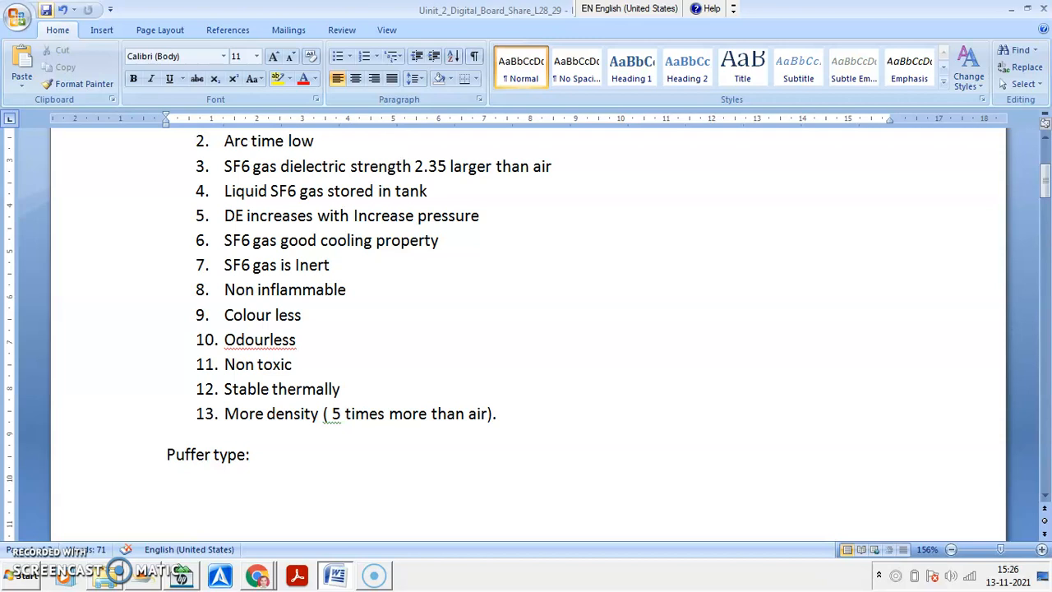
- Write the line "Principe: Puffer principal" under the Puffer type heading and start a new paragraph
{"action": "type", "text": "Principel"}
{"action": "key", "text": "BackSpace"}
{"action": "type", "text": ": Puffer principal"}
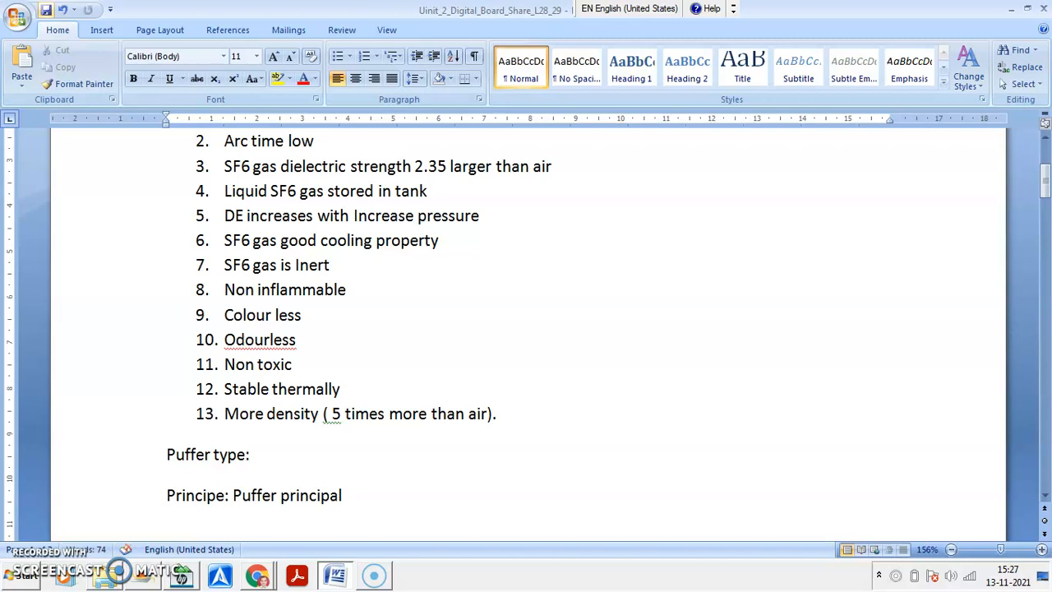
{"action": "key", "text": "Return"}
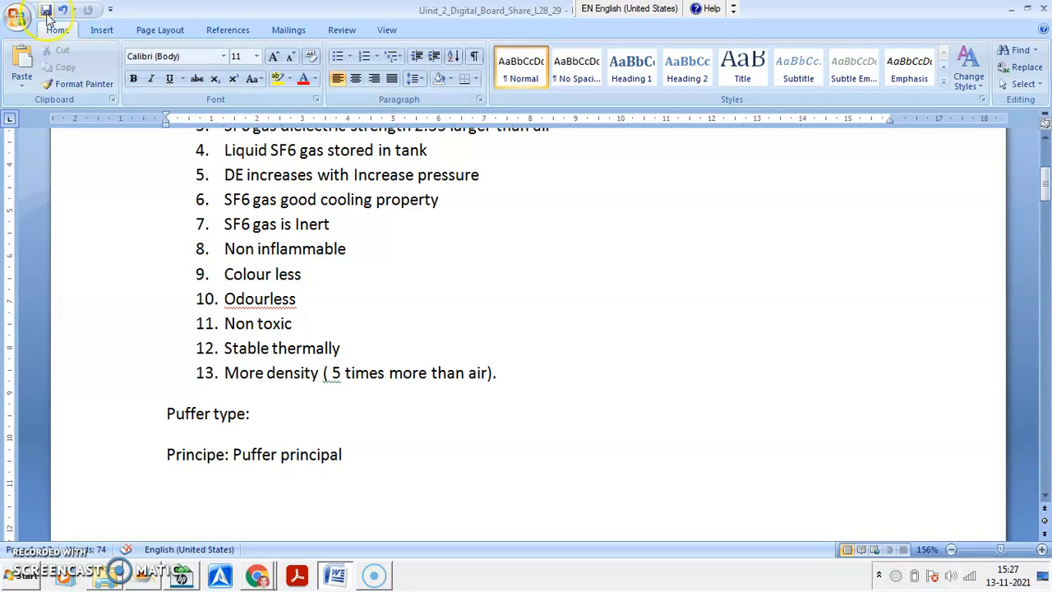
- Insert "action" into the principle line so it reads "Puffer action principal", and return to a new line below it
{"action": "left_click", "coordinate": [280, 455]}
{"action": "type", "text": "action"}
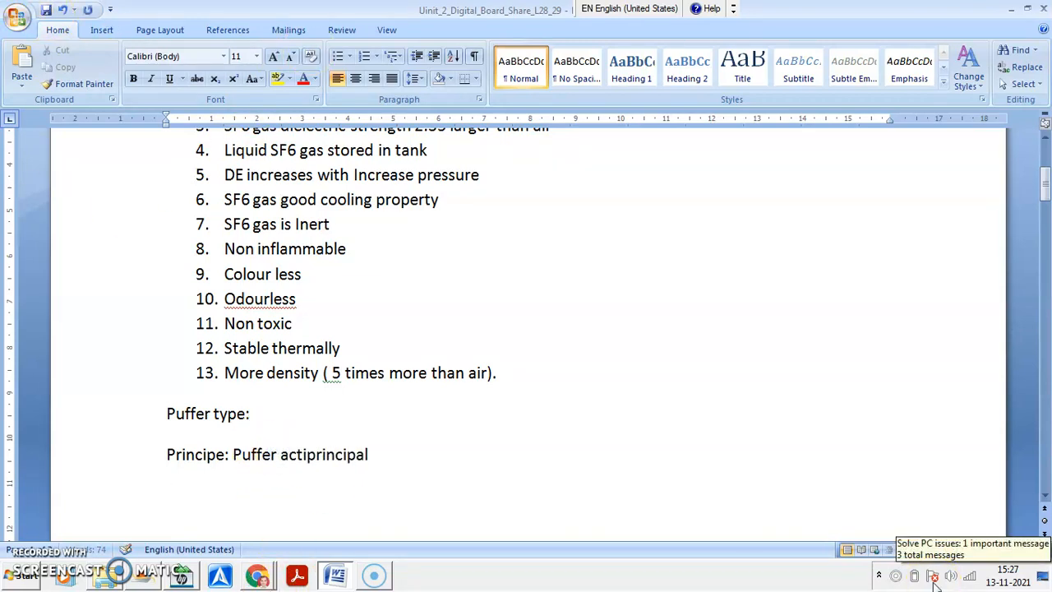
{"action": "left_click", "coordinate": [195, 456]}
{"action": "left_click", "coordinate": [392, 465]}
{"action": "key", "text": "Return"}
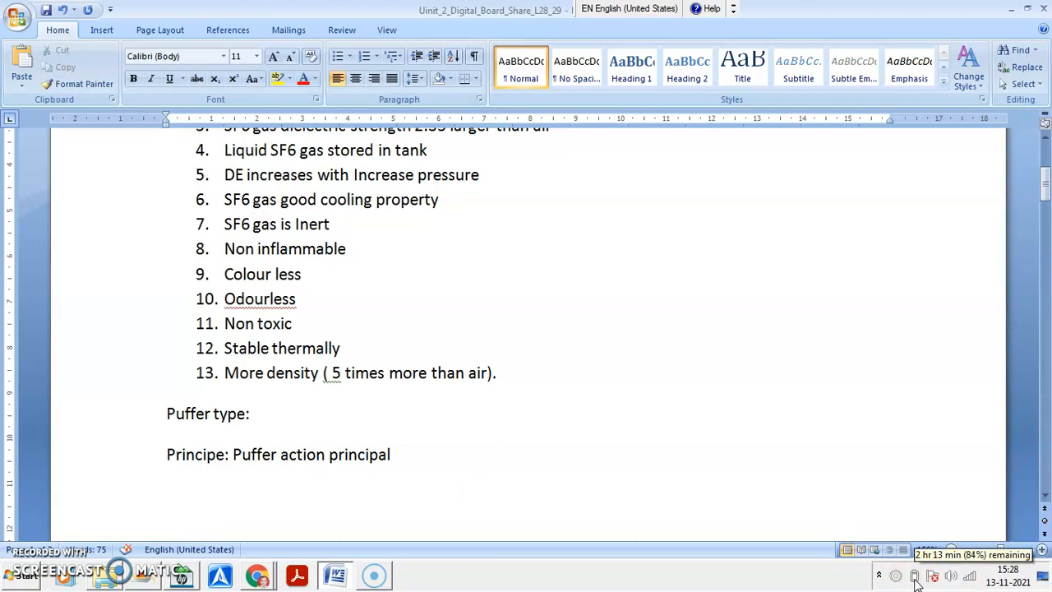
- Write the heading "Construction" below the principle line, start a new paragraph and save the document
{"action": "type", "text": "Construct"}
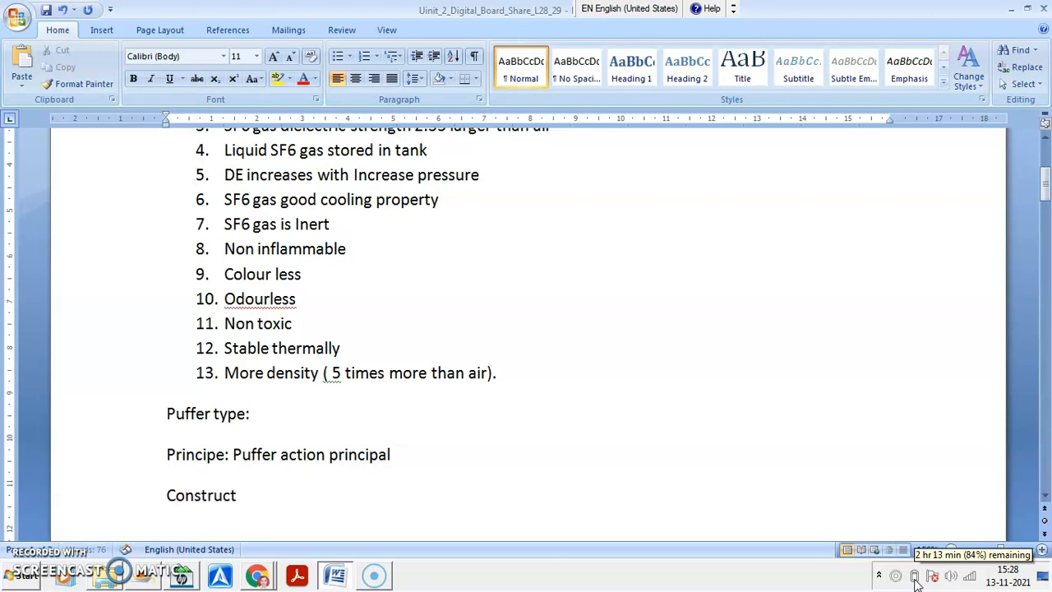
{"action": "type", "text": "ion"}
{"action": "key", "text": "Return"}
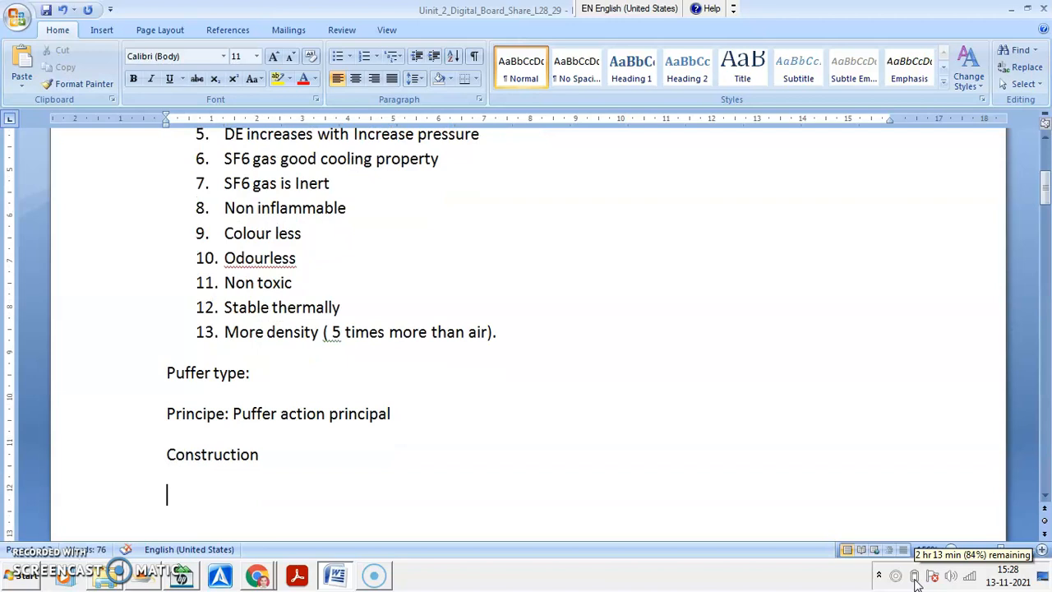
{"action": "left_click", "coordinate": [47, 10]}
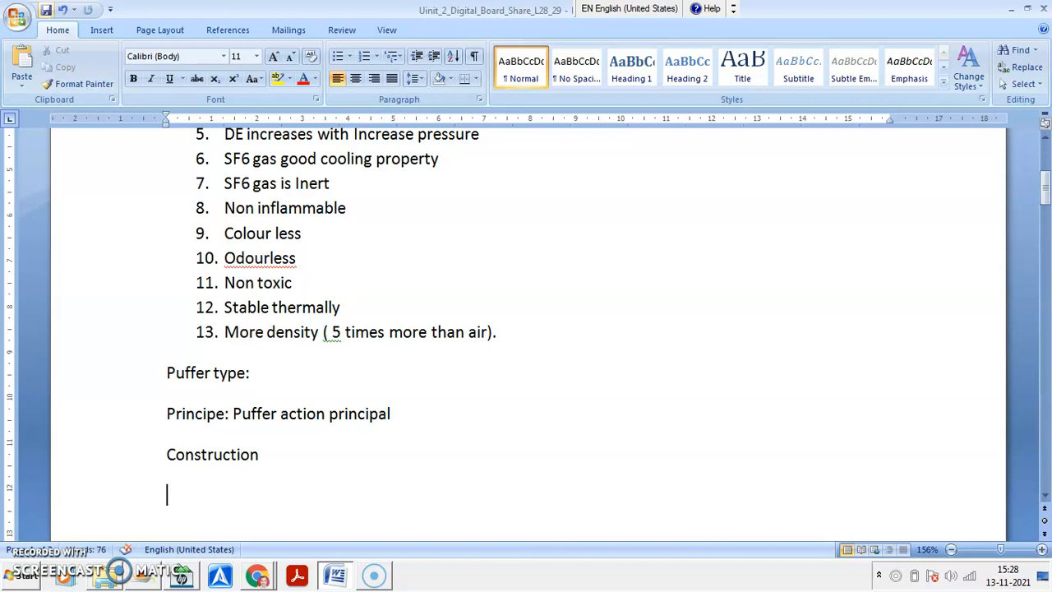
- Paste the copied puffer-type breaker diagram below the Construction heading, remove the blank line above it and select the picture
{"action": "scroll", "coordinate": [284, 45], "scroll_direction": "down", "scroll_amount": 6}
{"action": "scroll", "coordinate": [430, 329], "scroll_direction": "down", "scroll_amount": 6}
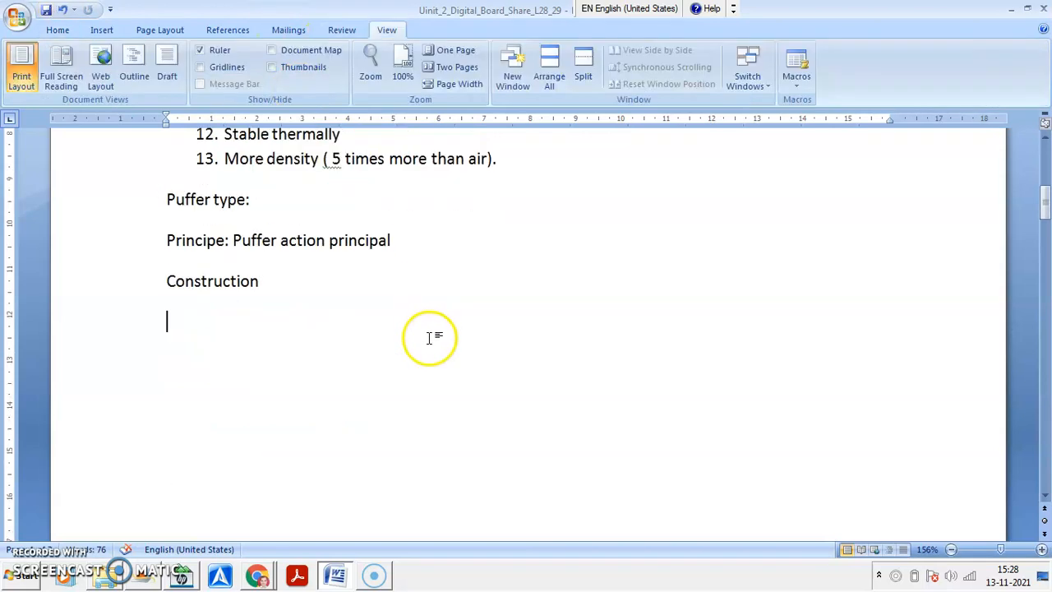
{"action": "left_click", "coordinate": [430, 338]}
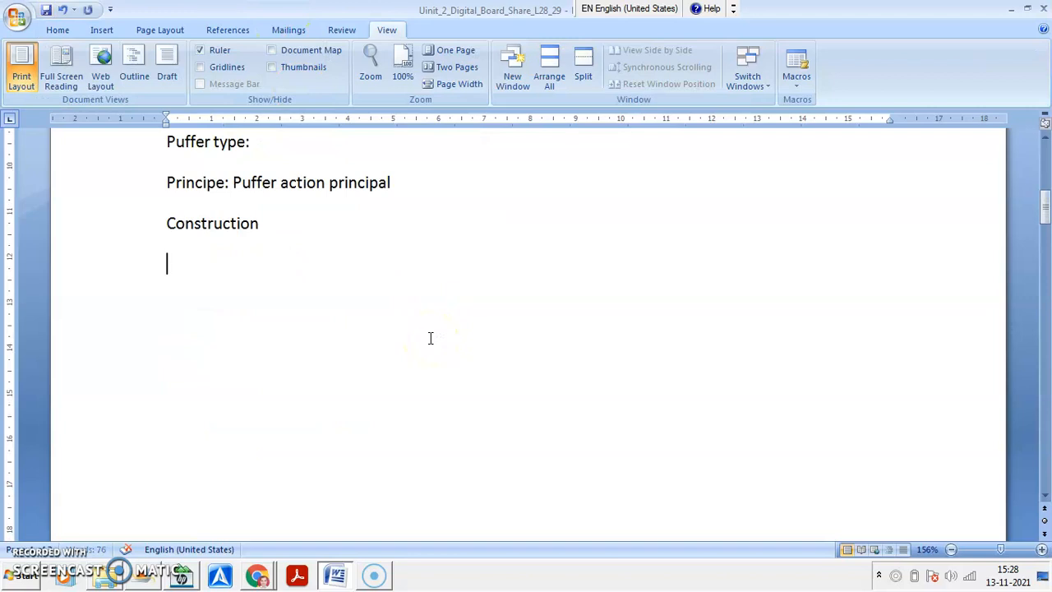
{"action": "key", "text": "ctrl+v"}
{"action": "key", "text": "Delete"}
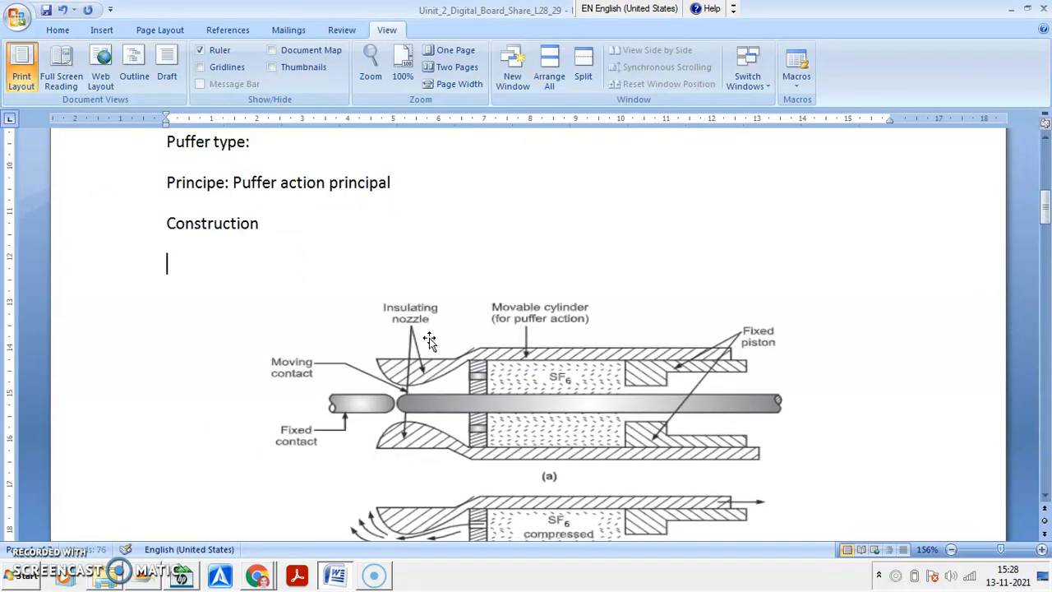
{"action": "key", "text": "Delete"}
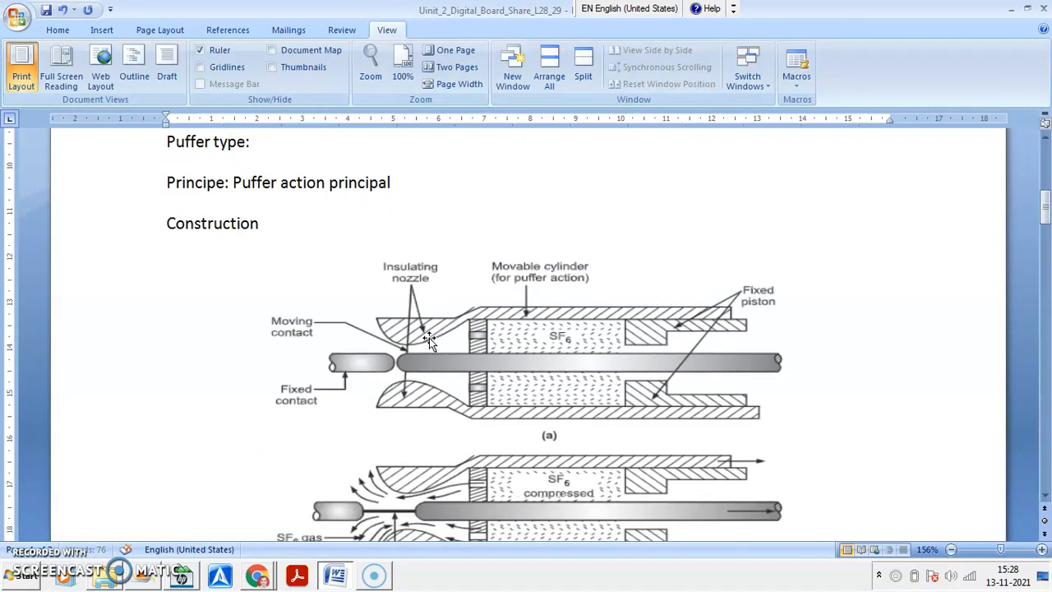
{"action": "left_click", "coordinate": [429, 338]}
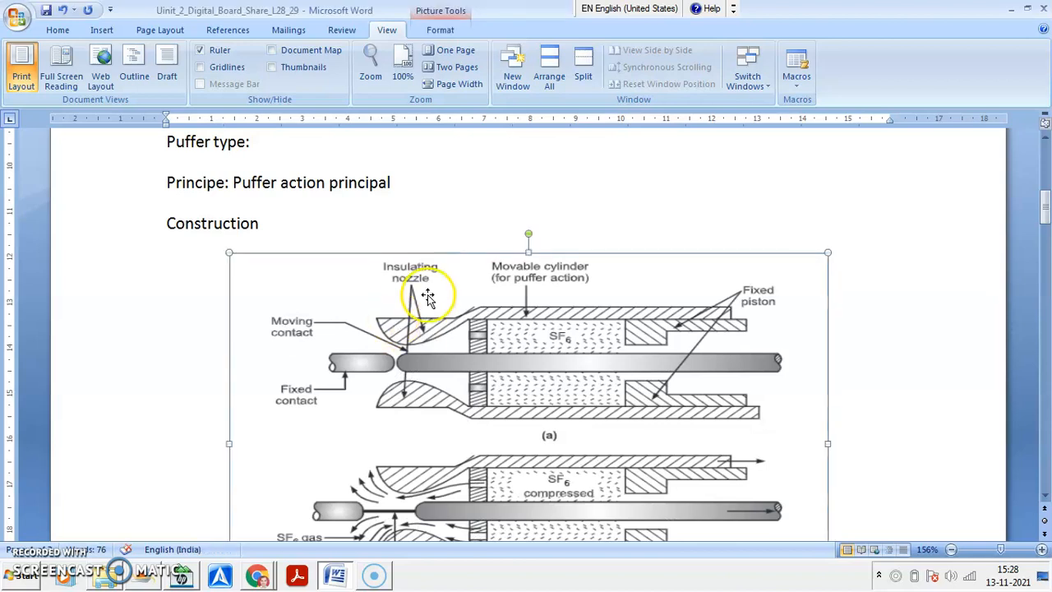